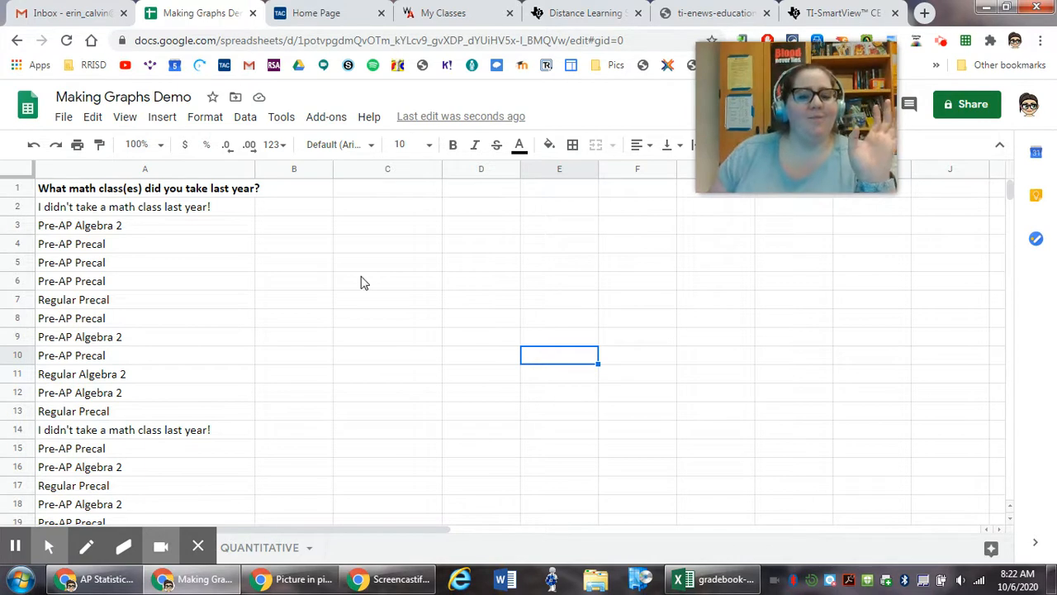
Look through the survey responses on last year's math classes in column A, from the heading to the last entry
{"action": "scroll", "coordinate": [229, 253], "scroll_direction": "down", "scroll_amount": 4}
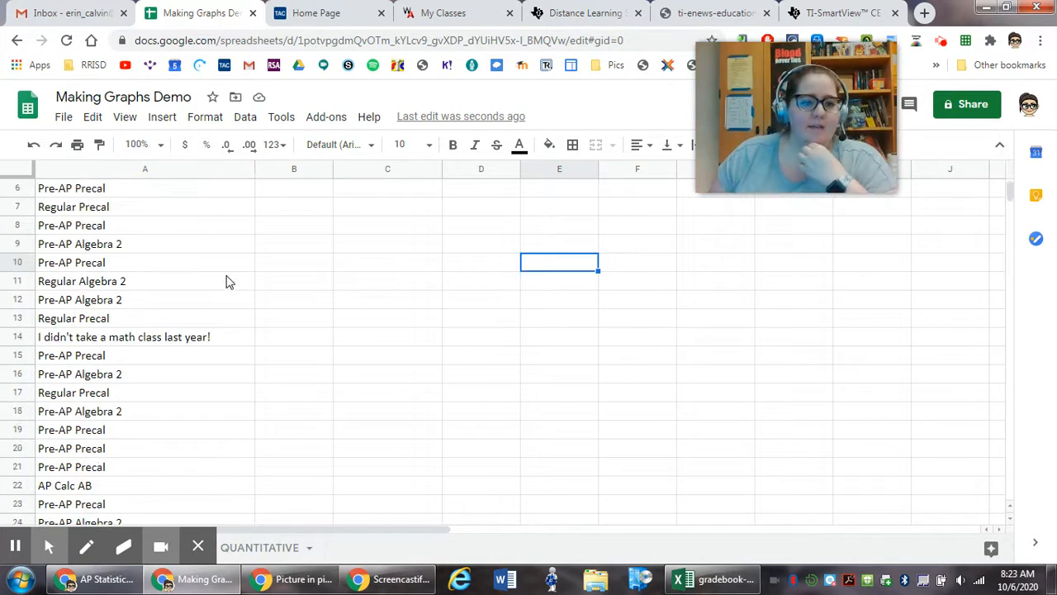
{"action": "scroll", "coordinate": [245, 318], "scroll_direction": "up", "scroll_amount": 4}
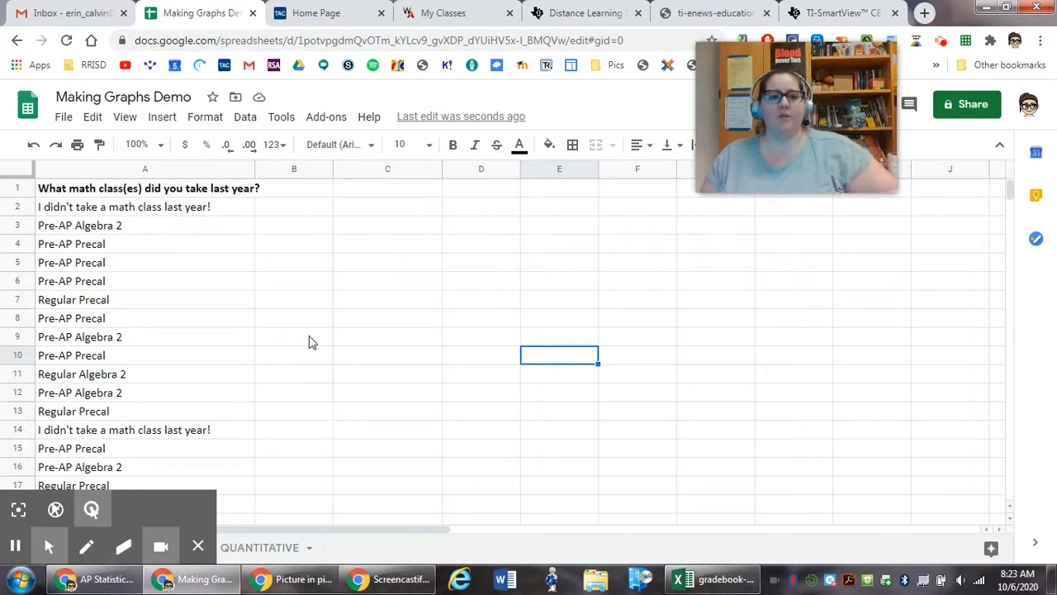
{"action": "scroll", "coordinate": [345, 348], "scroll_direction": "down", "scroll_amount": 3}
{"action": "scroll", "coordinate": [286, 358], "scroll_direction": "down", "scroll_amount": 6}
{"action": "scroll", "coordinate": [223, 372], "scroll_direction": "up", "scroll_amount": 10}
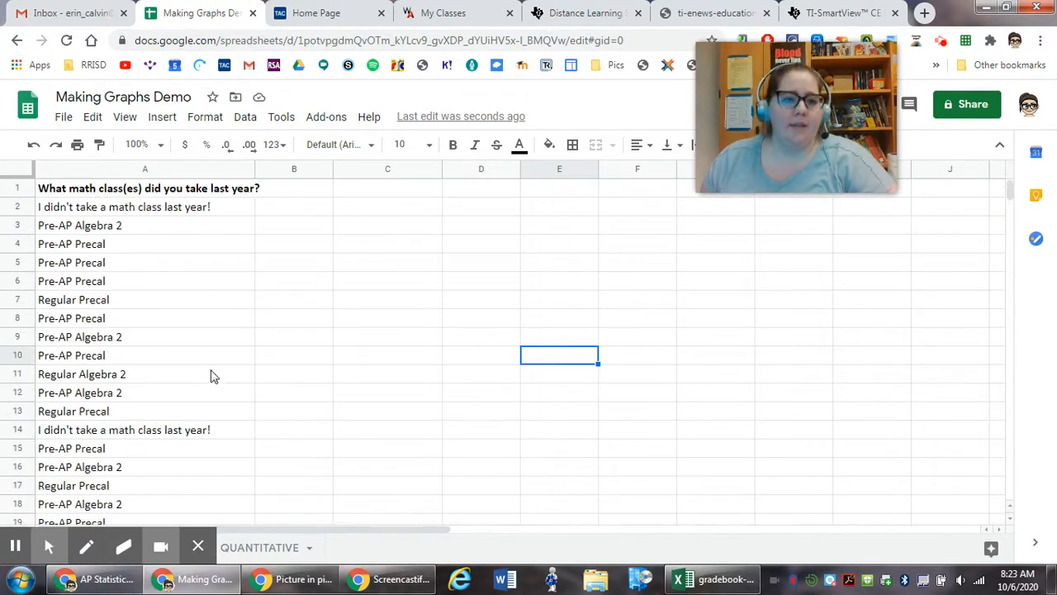
{"action": "left_click", "coordinate": [96, 191]}
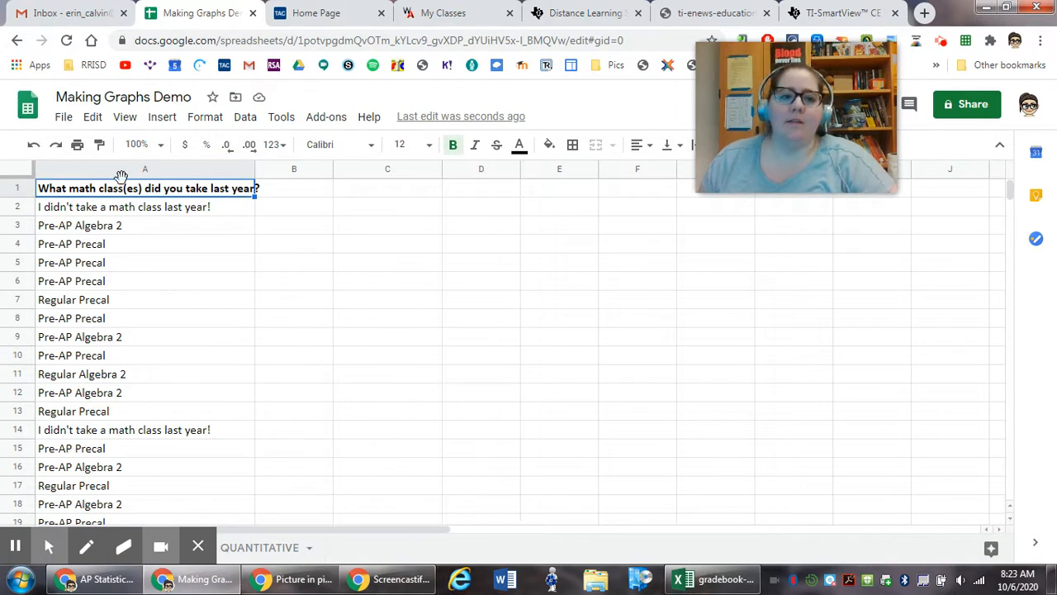
{"action": "scroll", "coordinate": [253, 375], "scroll_direction": "down", "scroll_amount": 5}
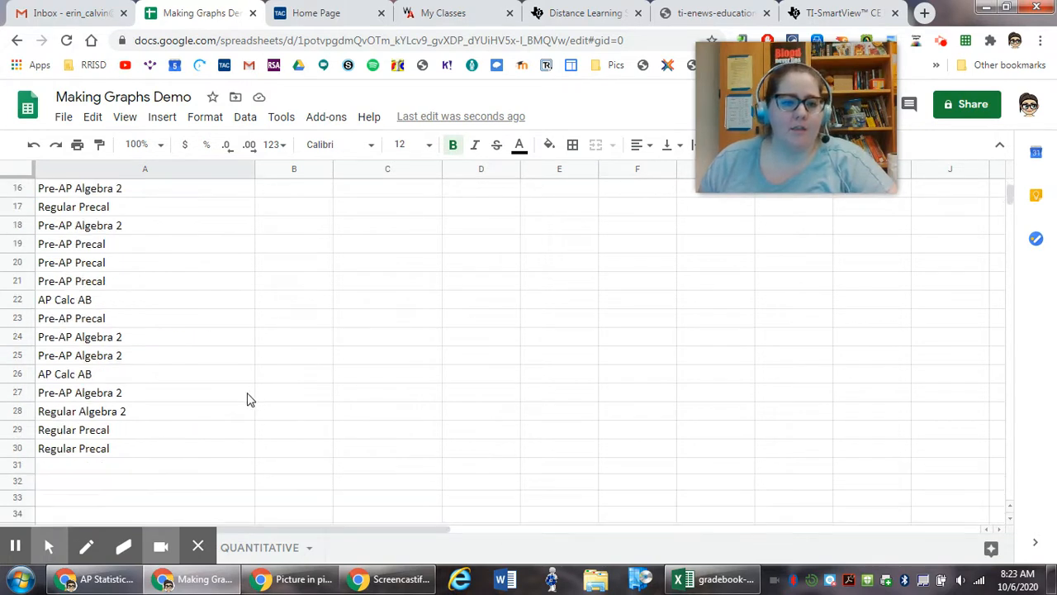
{"action": "scroll", "coordinate": [248, 399], "scroll_direction": "up", "scroll_amount": 5}
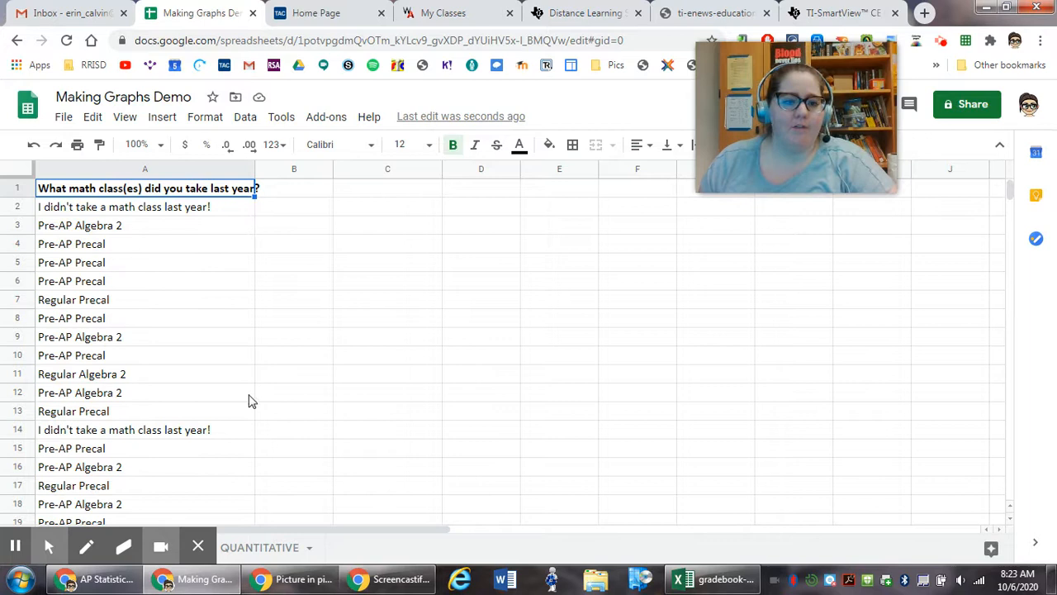
Enter the frequency table headings "Math Class Last Year" in C1 and "Frequency" in D1
{"action": "left_click", "coordinate": [384, 193]}
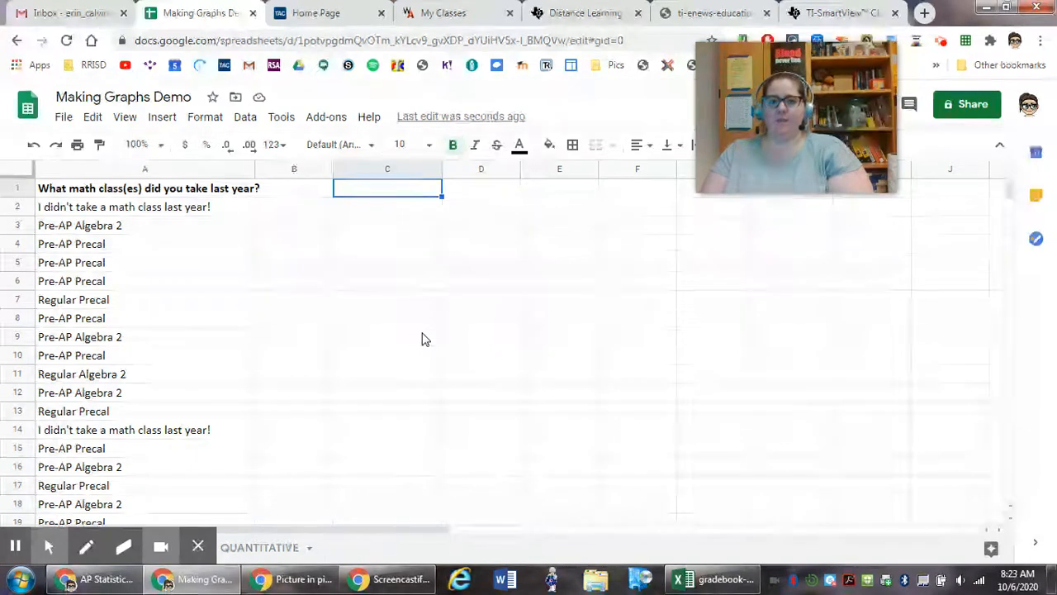
{"action": "type", "text": "Math "}
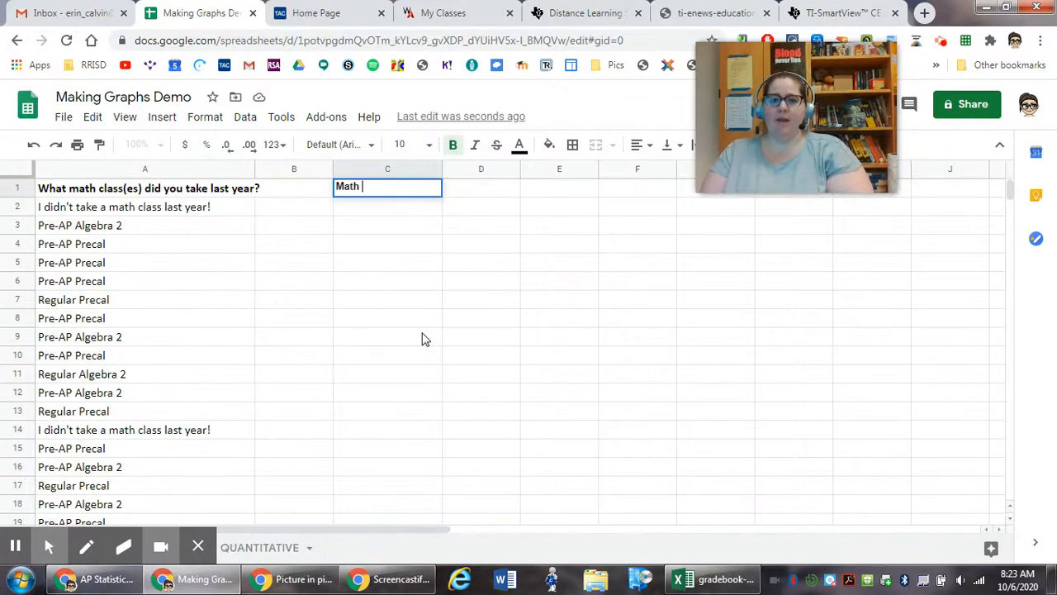
{"action": "type", "text": "Clas"}
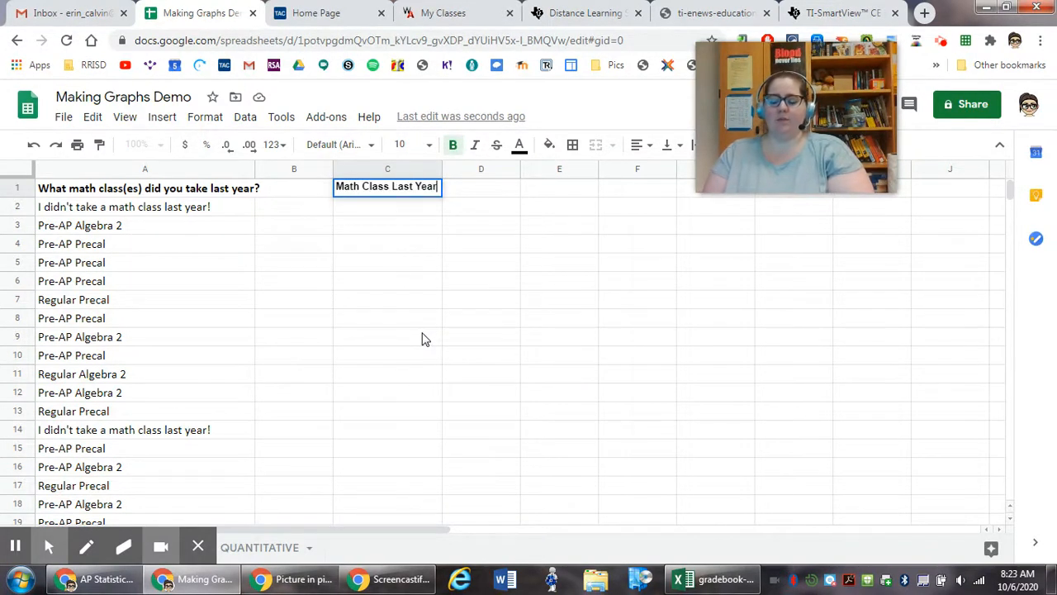
{"action": "type", "text": "s Last Year"}
{"action": "key", "text": "Return"}
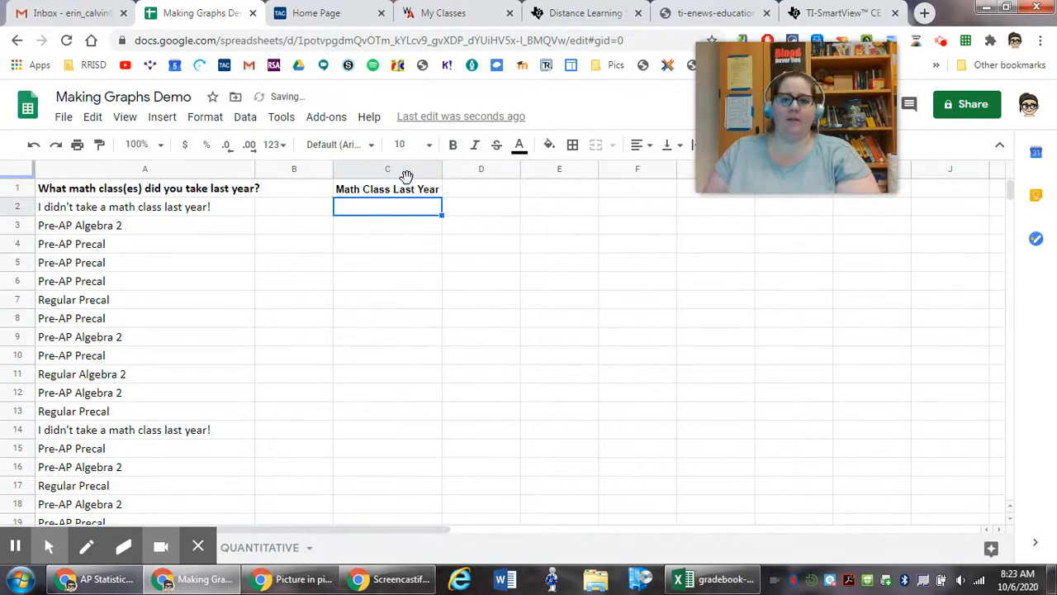
{"action": "left_click", "coordinate": [488, 192]}
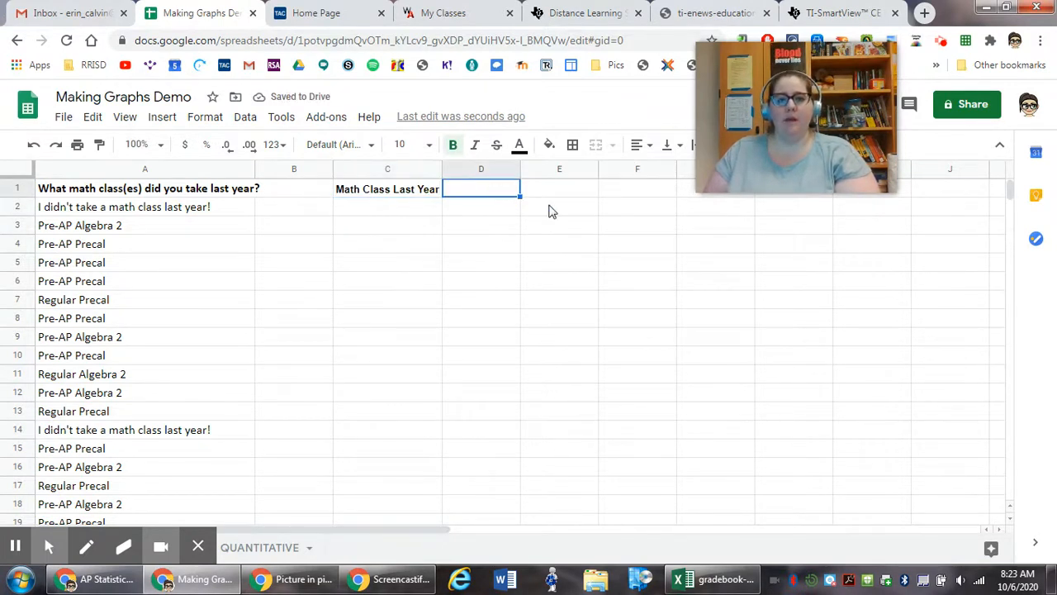
{"action": "type", "text": "Frequency"}
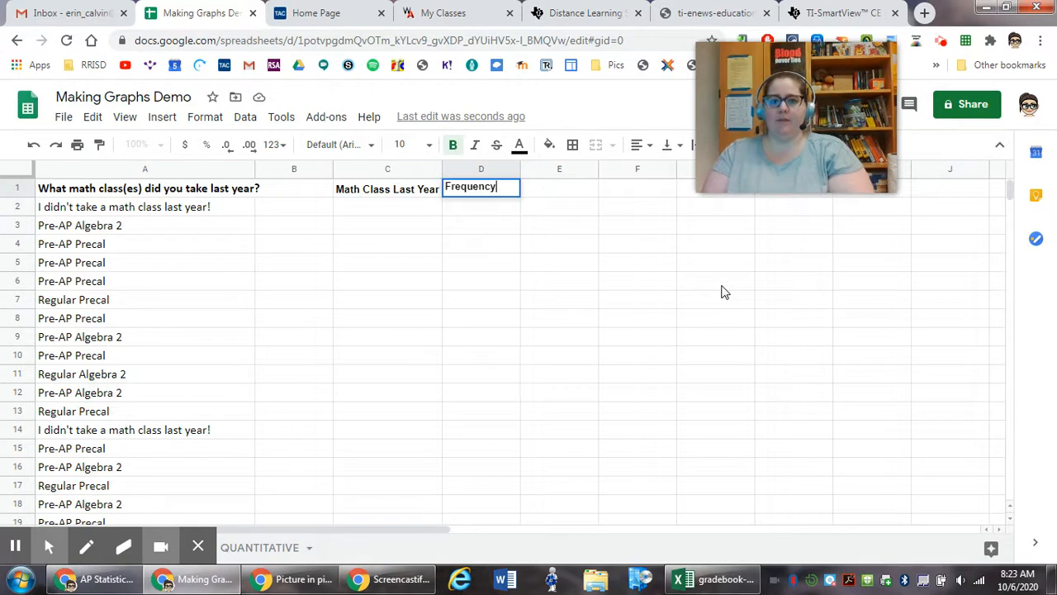
{"action": "key", "text": "Return"}
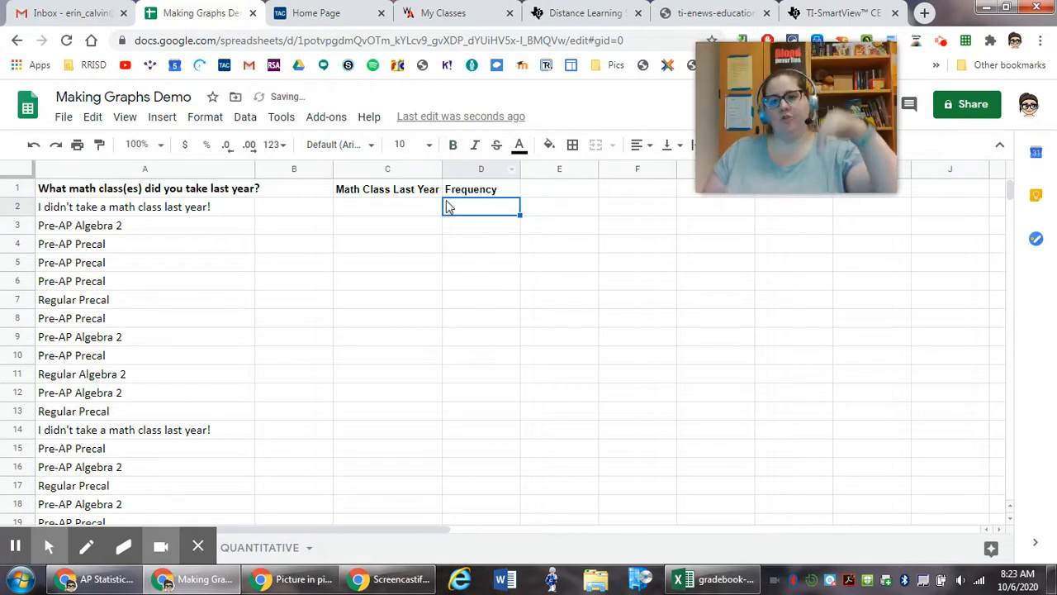
List the first three class categories in C2 to C4: "Didn't Take One", "Regular Alg 2" and "Pre-AP Alg 2"
{"action": "left_click", "coordinate": [378, 212]}
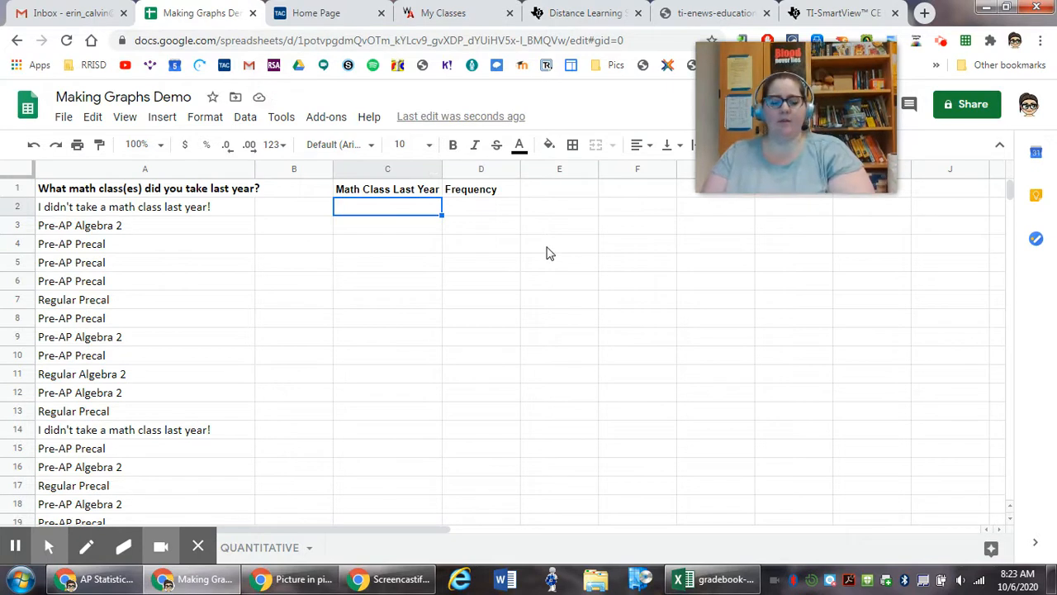
{"action": "type", "text": "Didn't Take One"}
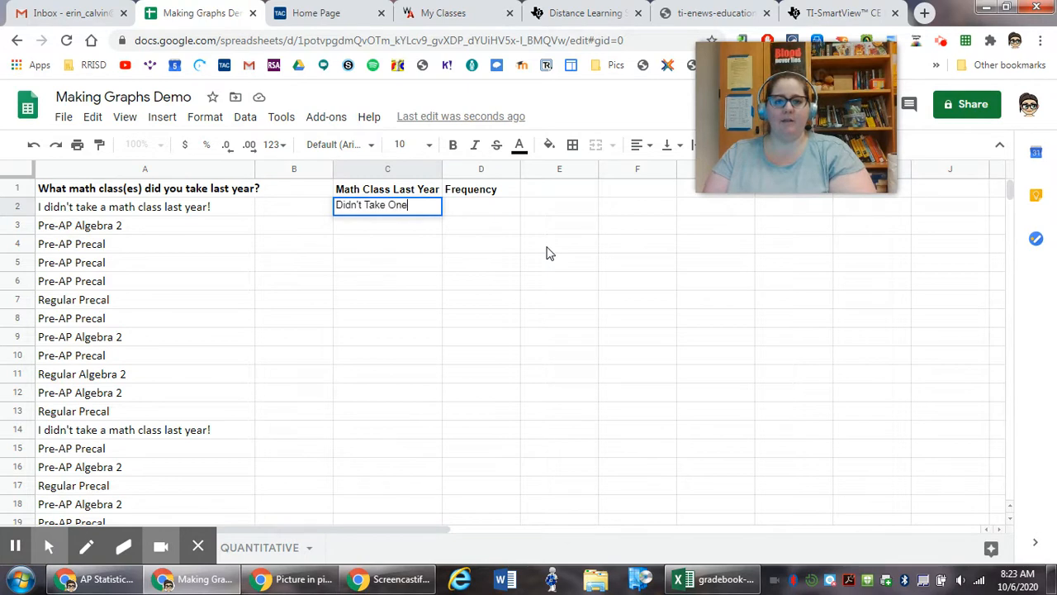
{"action": "key", "text": "Return"}
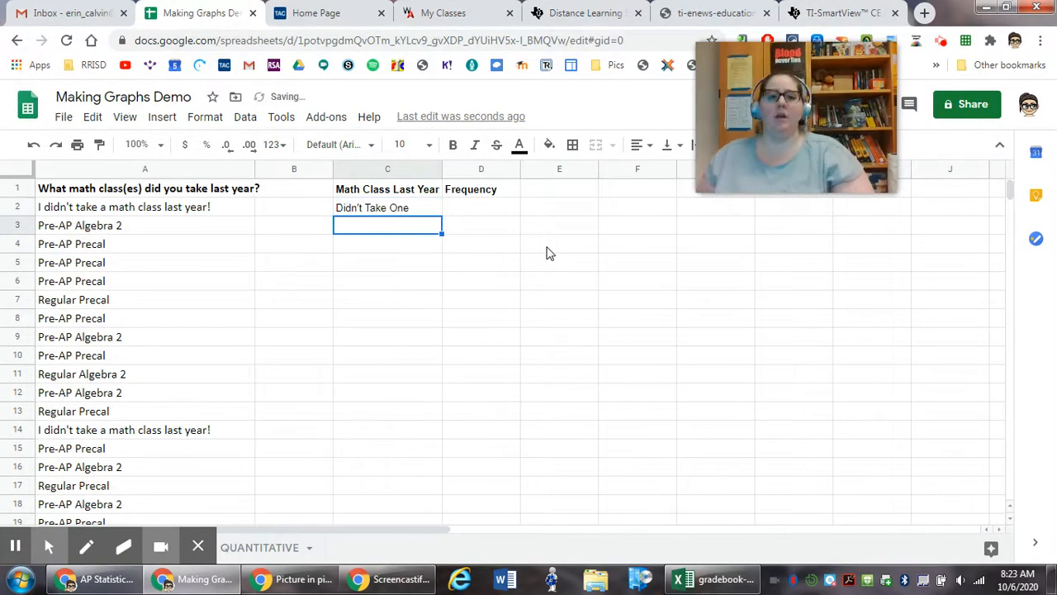
{"action": "type", "text": "R"}
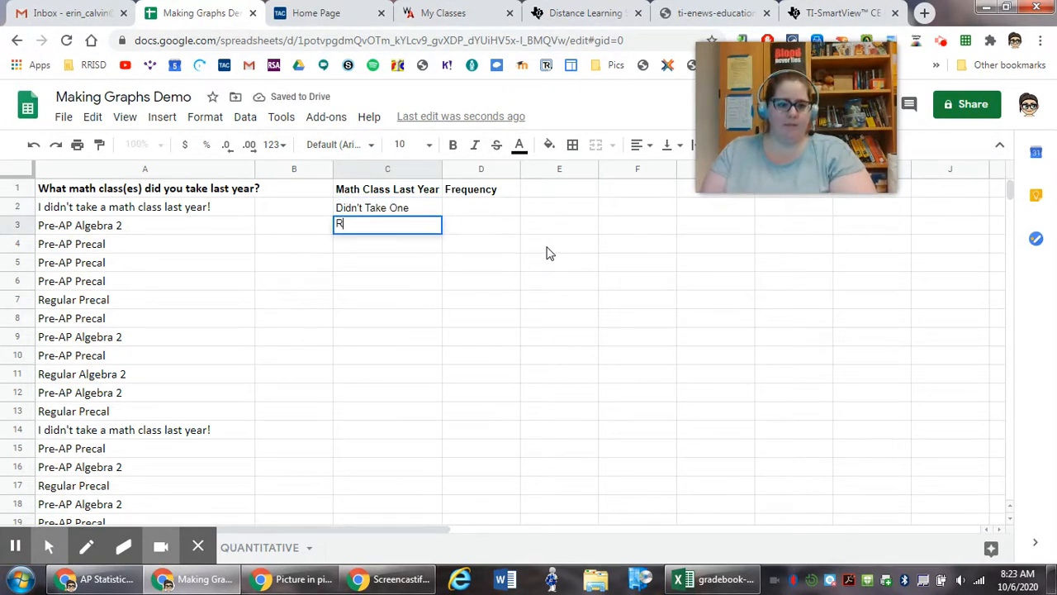
{"action": "type", "text": "egular Alg 2"}
{"action": "key", "text": "Return"}
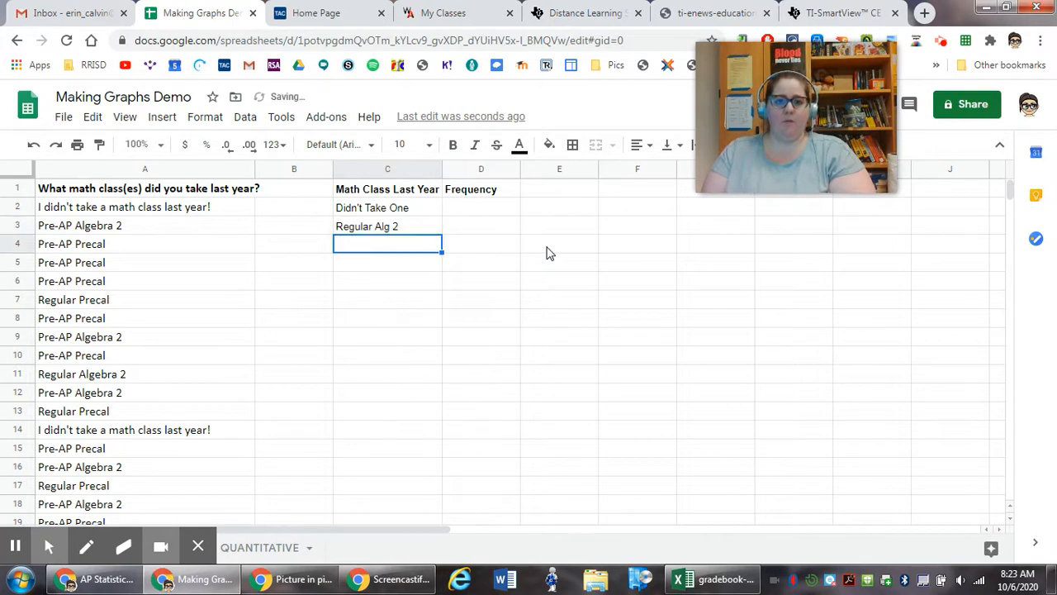
{"action": "type", "text": "Pre-AP"}
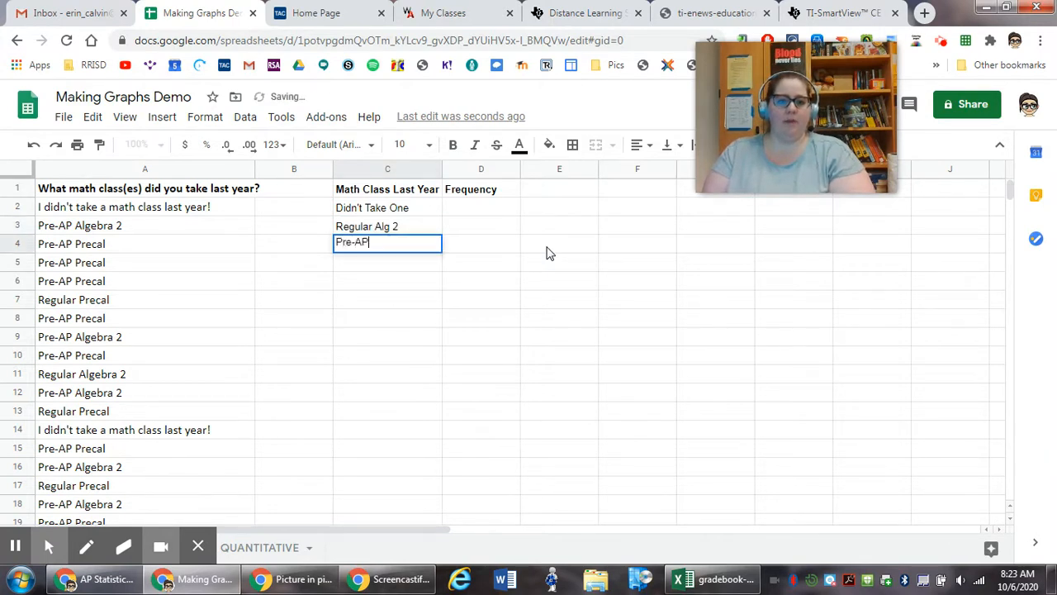
{"action": "type", "text": " Alg 2"}
{"action": "key", "text": "Return"}
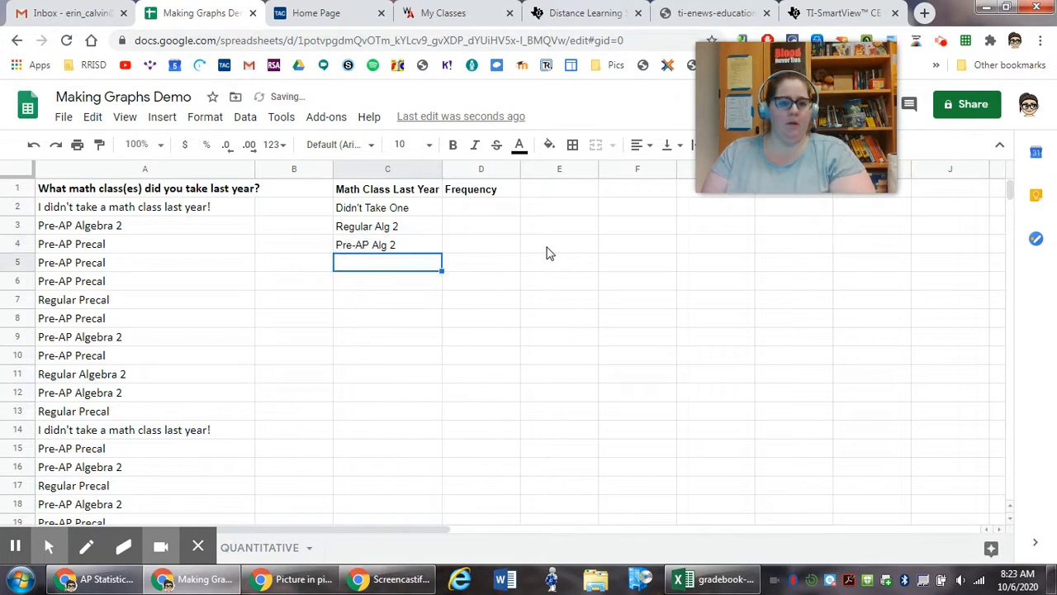
Complete the category list in C5 to C7 with "Regular Precal", "Pre-AP Precal" and "AP Calc AB"
{"action": "type", "text": "Regular Precal"}
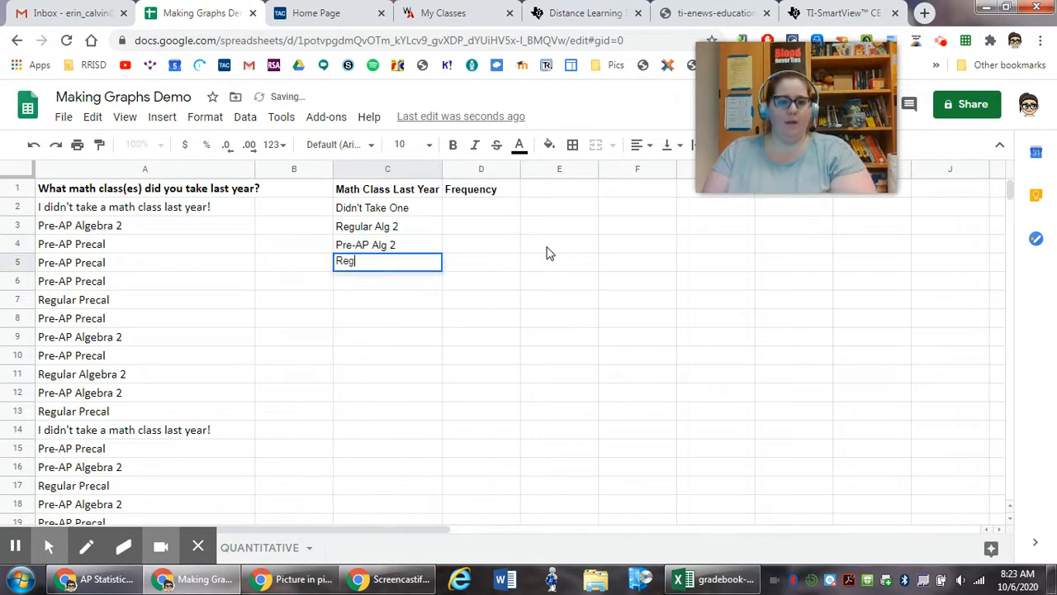
{"action": "key", "text": "Return"}
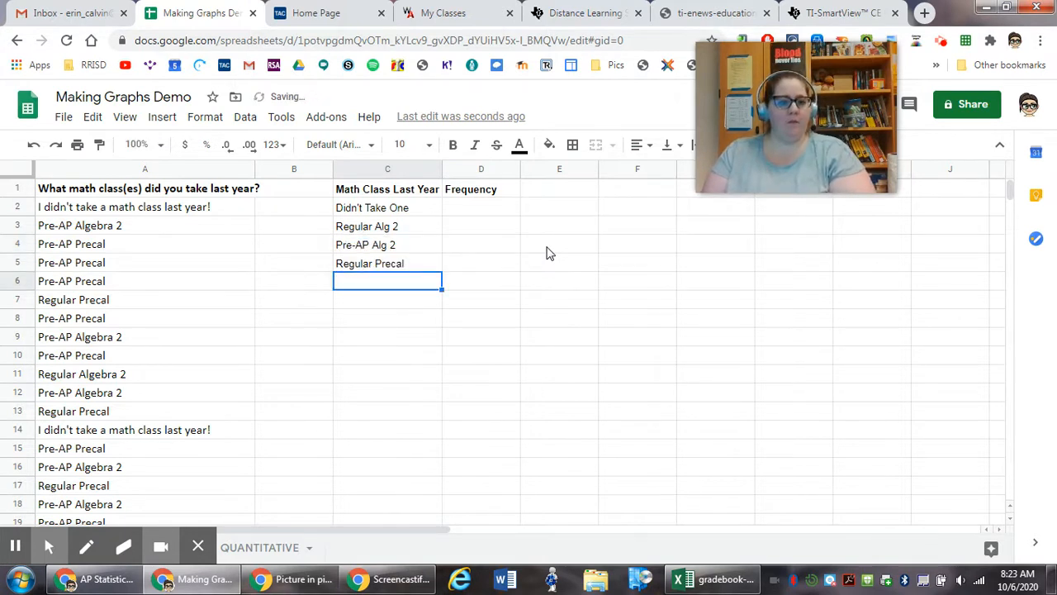
{"action": "type", "text": "Pre-AP Precal"}
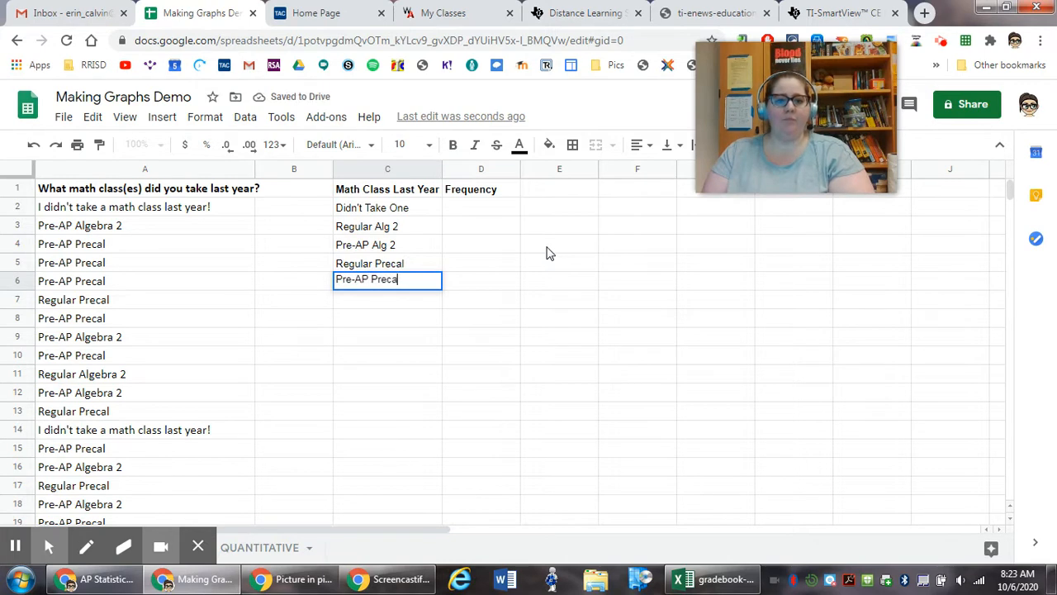
{"action": "key", "text": "Return"}
{"action": "scroll", "coordinate": [305, 445], "scroll_direction": "down", "scroll_amount": 4}
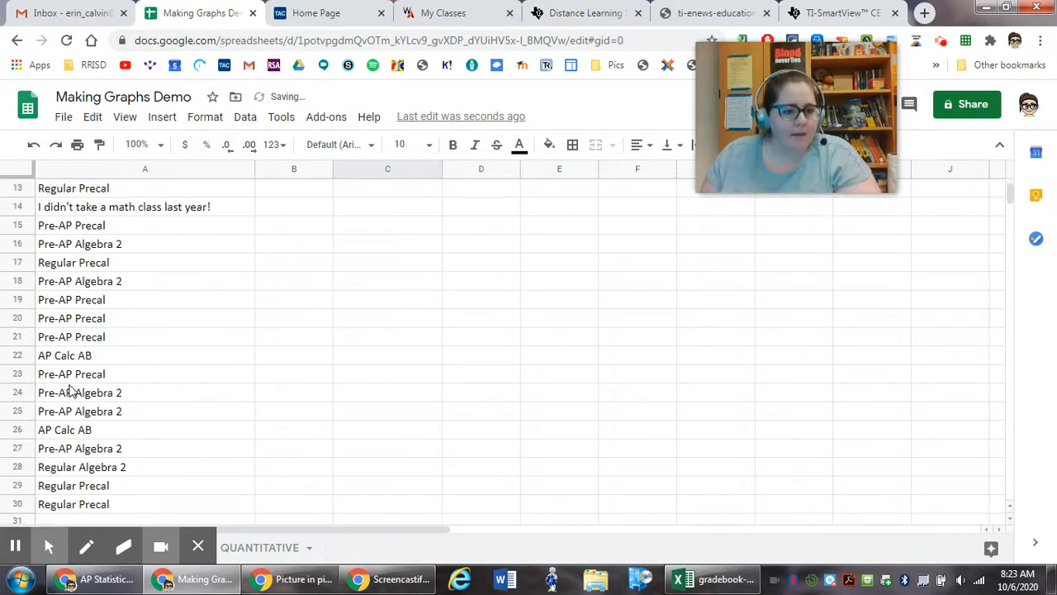
{"action": "scroll", "coordinate": [89, 399], "scroll_direction": "up", "scroll_amount": 4}
{"action": "type", "text": "AP"}
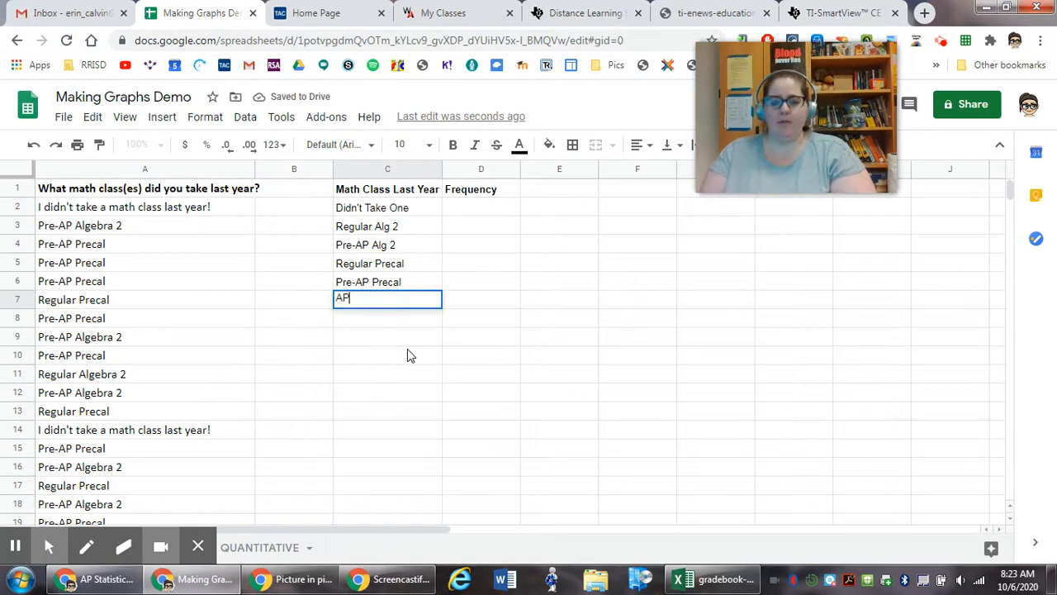
{"action": "type", "text": " Calc AB"}
{"action": "key", "text": "Return"}
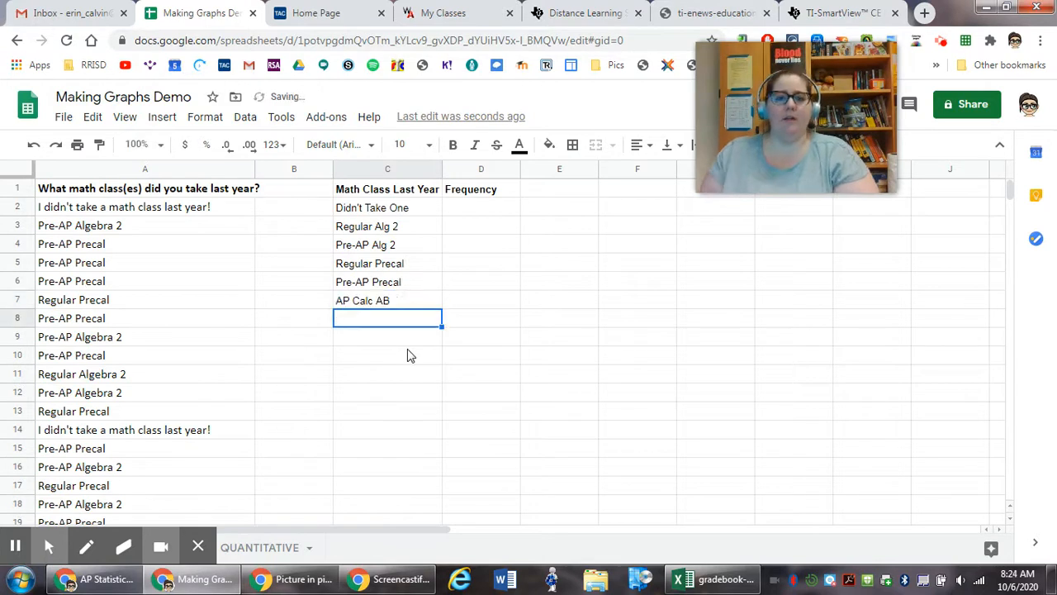
{"action": "left_click", "coordinate": [459, 285]}
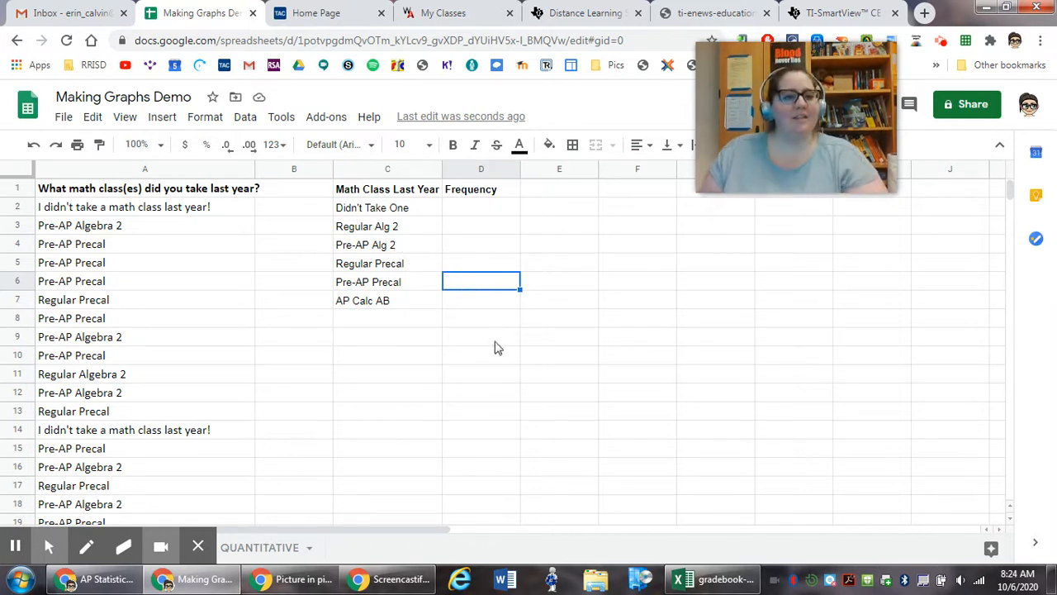
{"action": "left_click_drag", "start_coordinate": [496, 351], "coordinate": [491, 334]}
{"action": "left_click", "coordinate": [370, 395]}
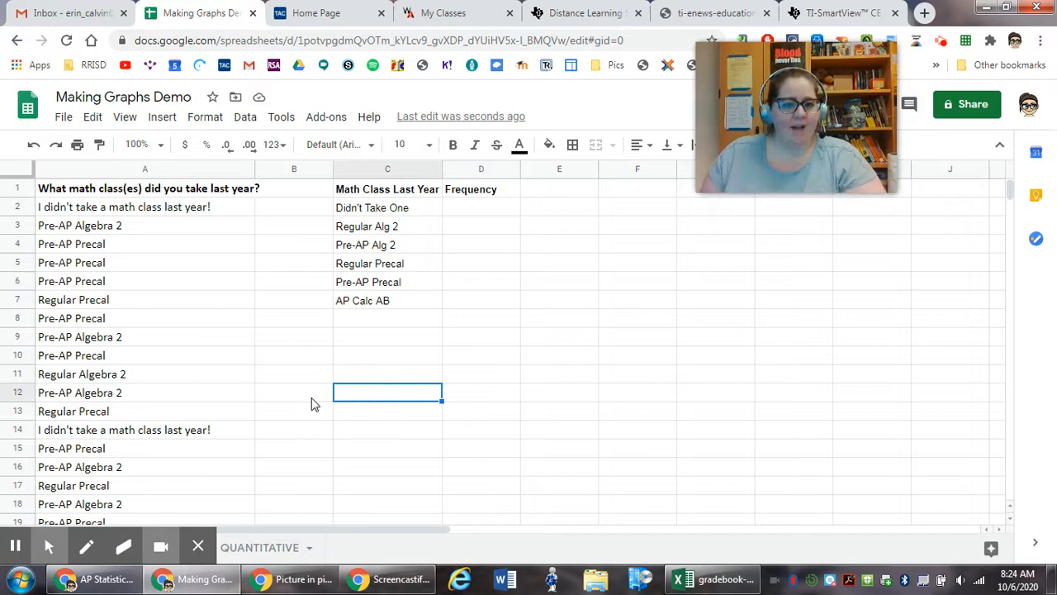
Count the "I didn't take a math class last year!" responses in column A and enter 2 as their frequency in D2
{"action": "left_click", "coordinate": [494, 213]}
{"action": "scroll", "coordinate": [146, 349], "scroll_direction": "down", "scroll_amount": 5}
{"action": "scroll", "coordinate": [142, 357], "scroll_direction": "up", "scroll_amount": 5}
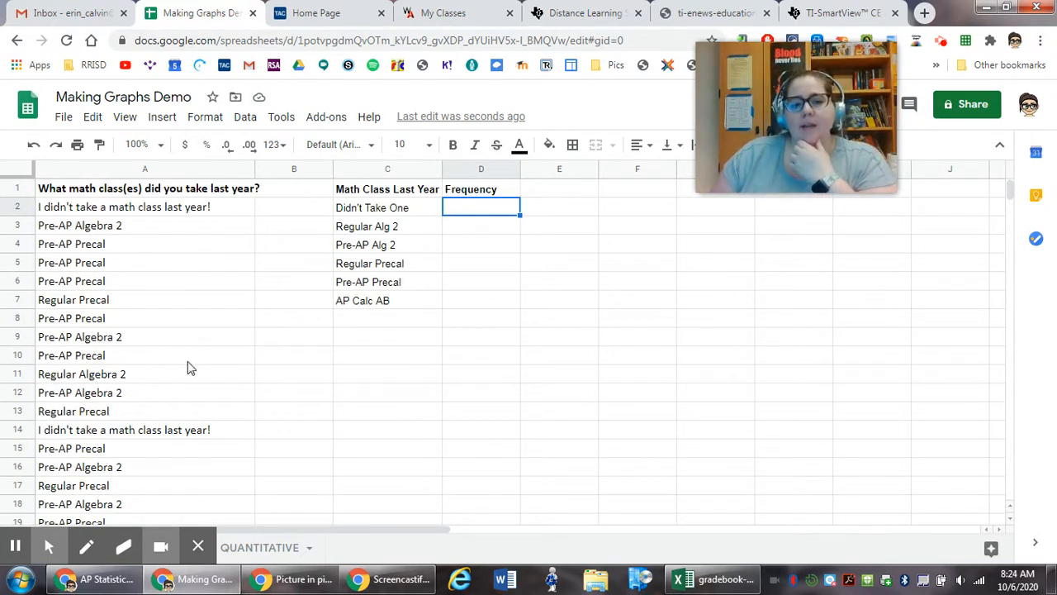
{"action": "left_click", "coordinate": [164, 208]}
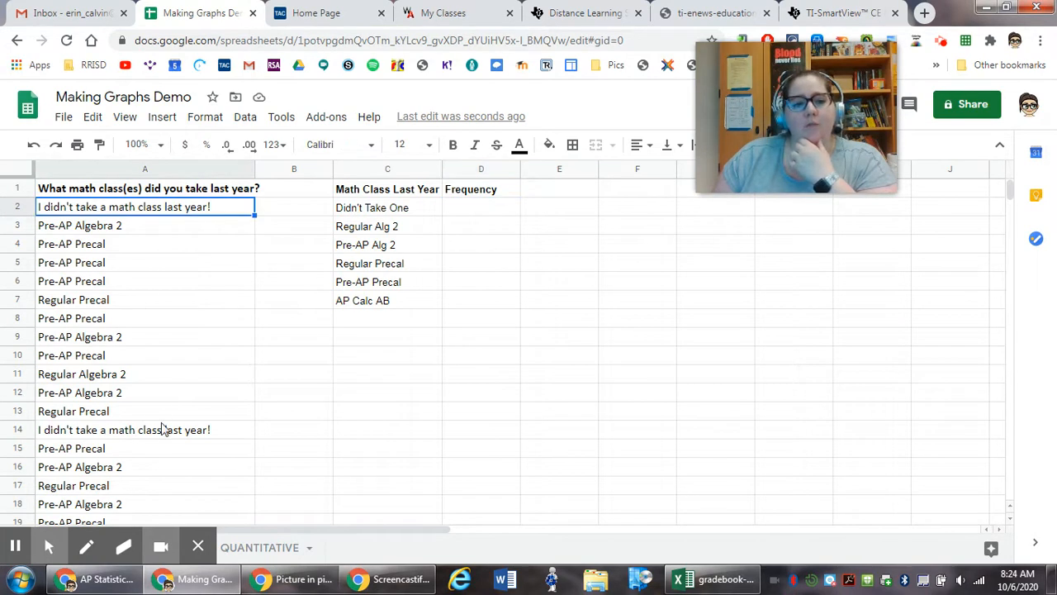
{"action": "left_click", "coordinate": [161, 438]}
{"action": "scroll", "coordinate": [231, 402], "scroll_direction": "down", "scroll_amount": 5}
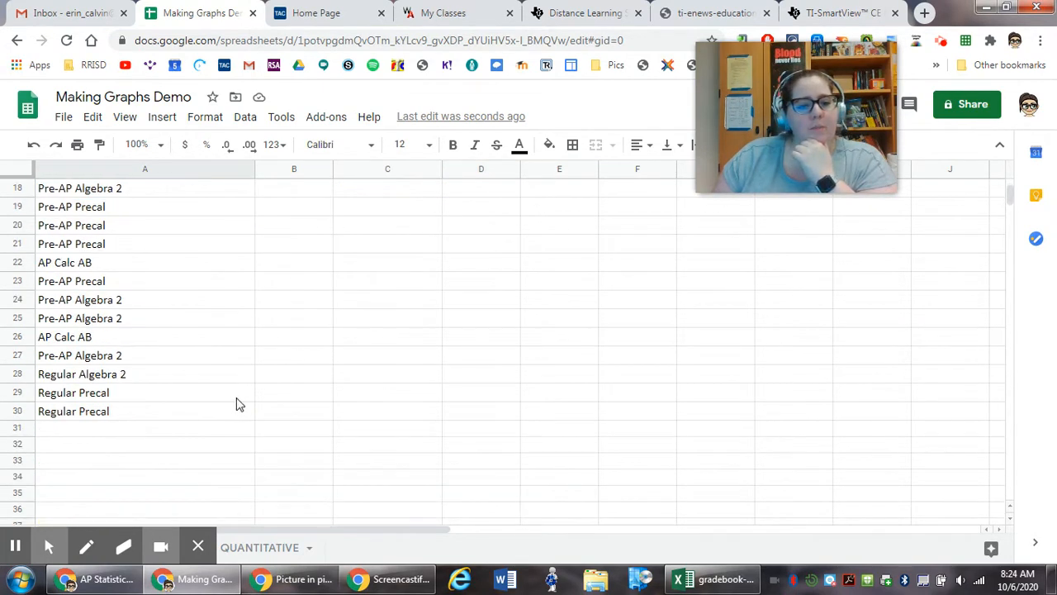
{"action": "scroll", "coordinate": [237, 403], "scroll_direction": "up", "scroll_amount": 5}
{"action": "left_click", "coordinate": [506, 207]}
{"action": "type", "text": "2"}
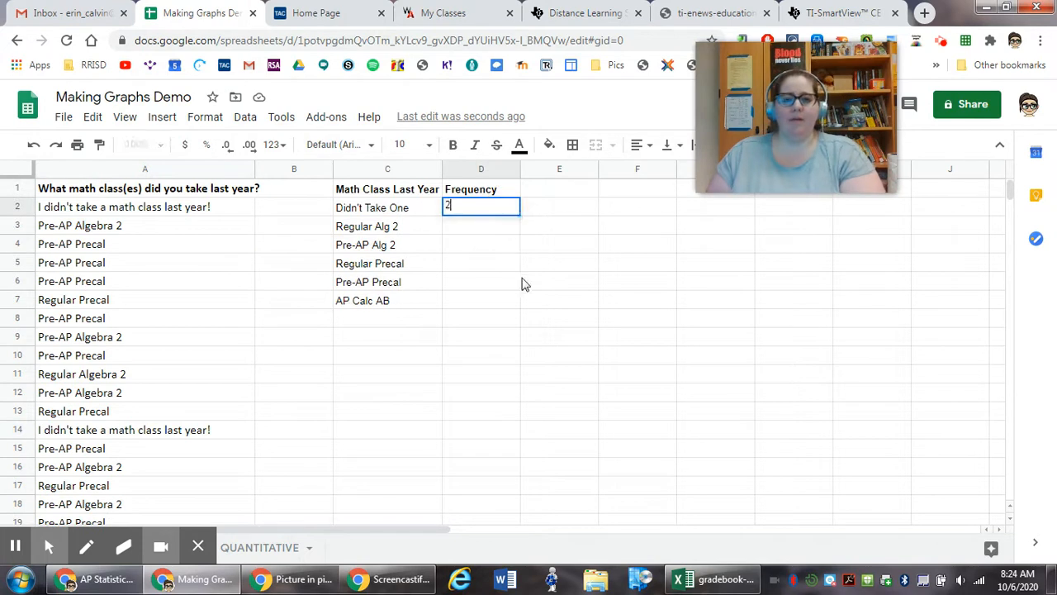
{"action": "left_click", "coordinate": [526, 284]}
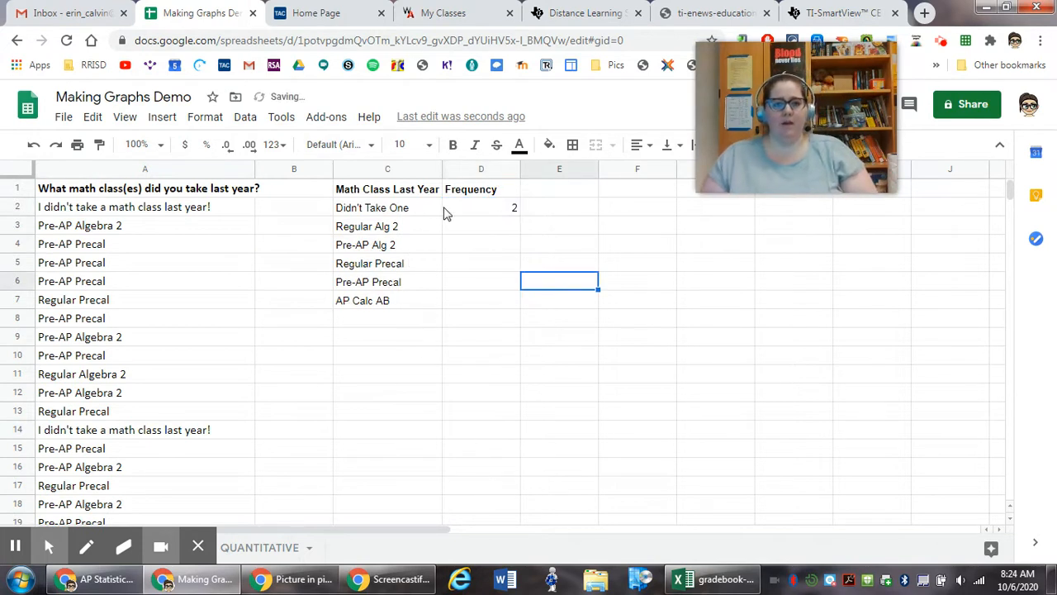
Count the "Regular Algebra 2" responses in column A and enter 2 as the Regular Alg 2 frequency in D3
{"action": "left_click", "coordinate": [461, 228]}
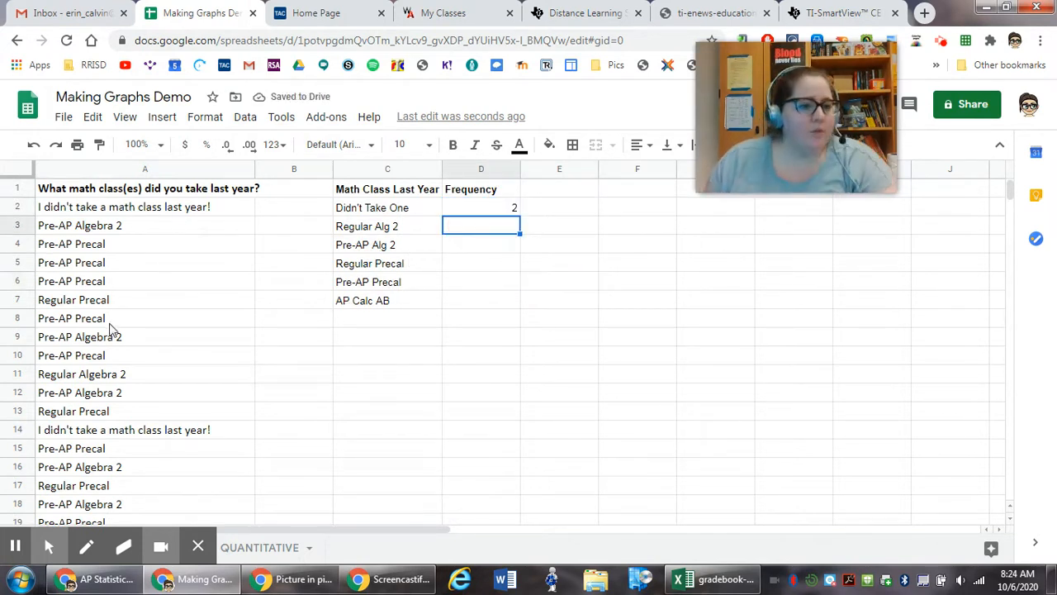
{"action": "left_click", "coordinate": [114, 375]}
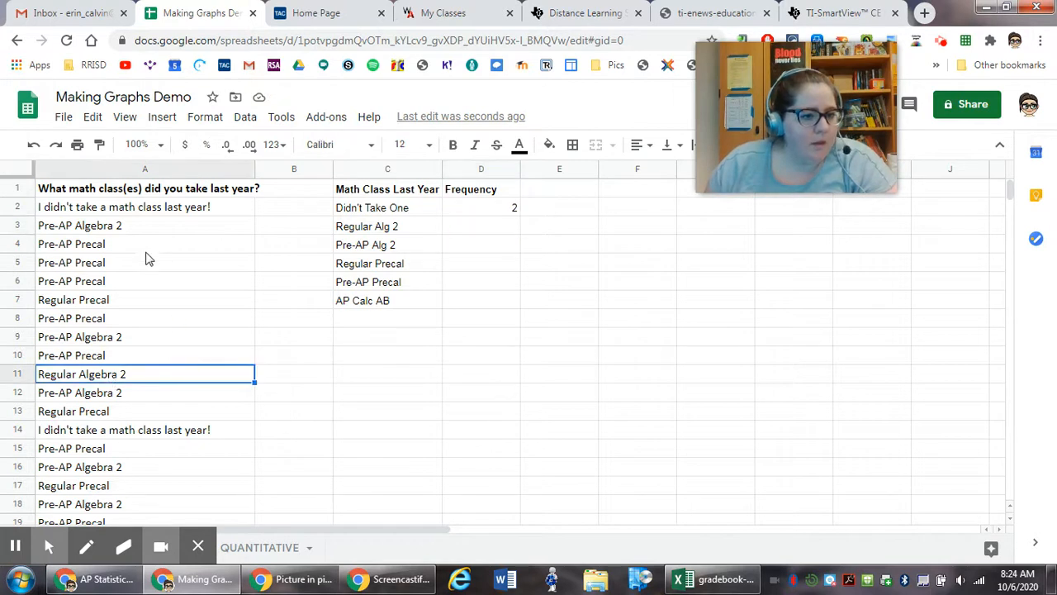
{"action": "scroll", "coordinate": [127, 324], "scroll_direction": "down", "scroll_amount": 3}
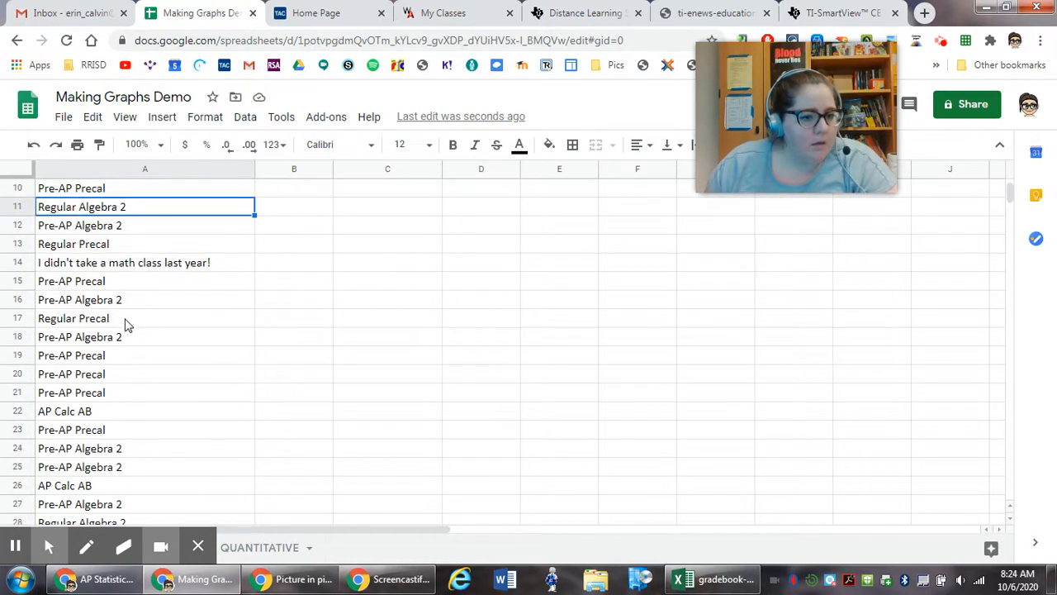
{"action": "scroll", "coordinate": [126, 323], "scroll_direction": "down", "scroll_amount": 1}
{"action": "left_click", "coordinate": [105, 484]}
{"action": "scroll", "coordinate": [439, 439], "scroll_direction": "up", "scroll_amount": 4}
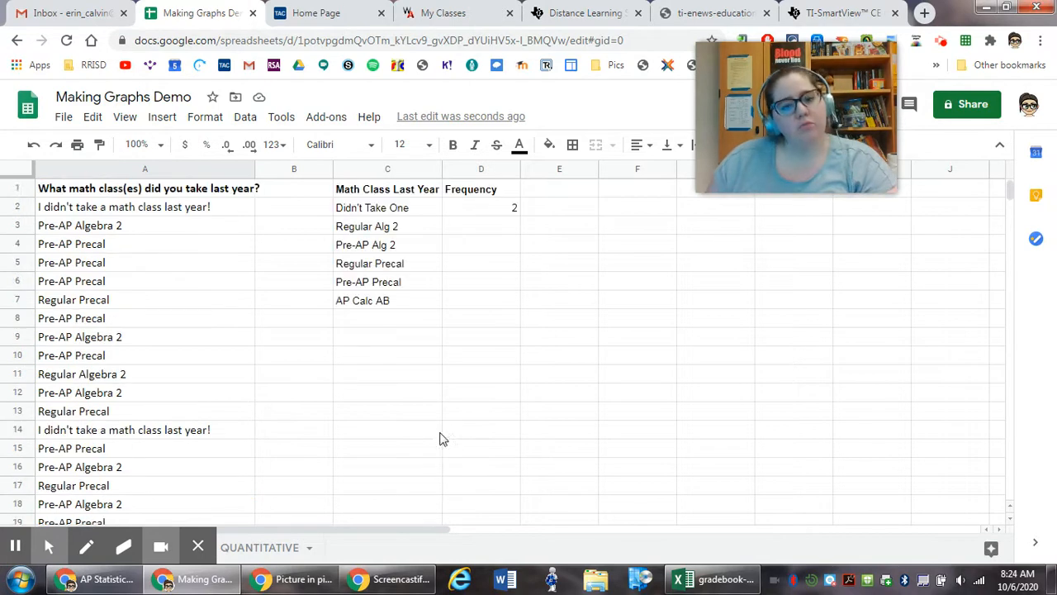
{"action": "left_click", "coordinate": [495, 232]}
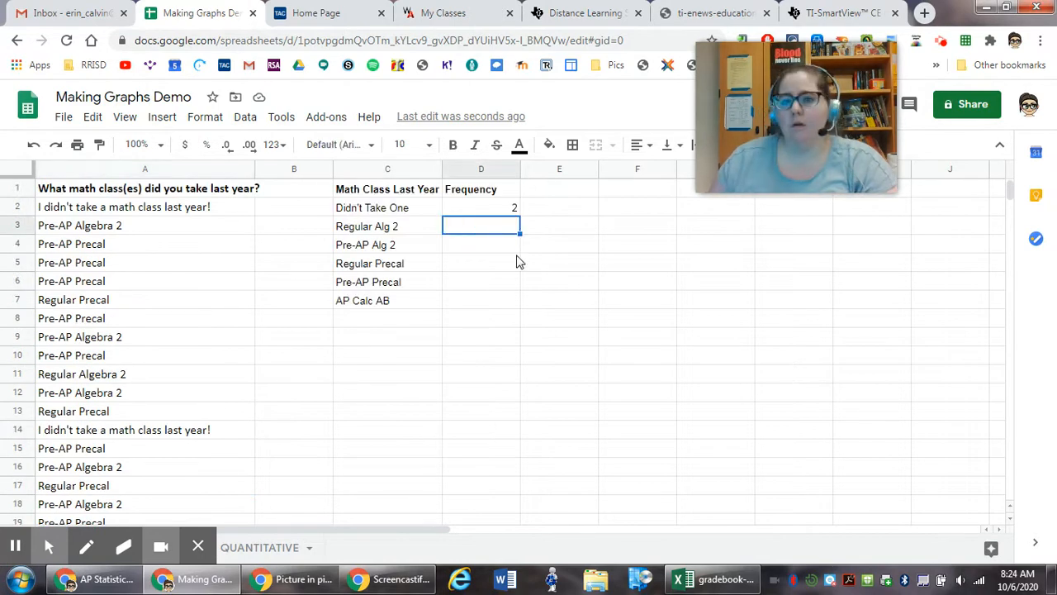
{"action": "type", "text": "2"}
{"action": "key", "text": "Return"}
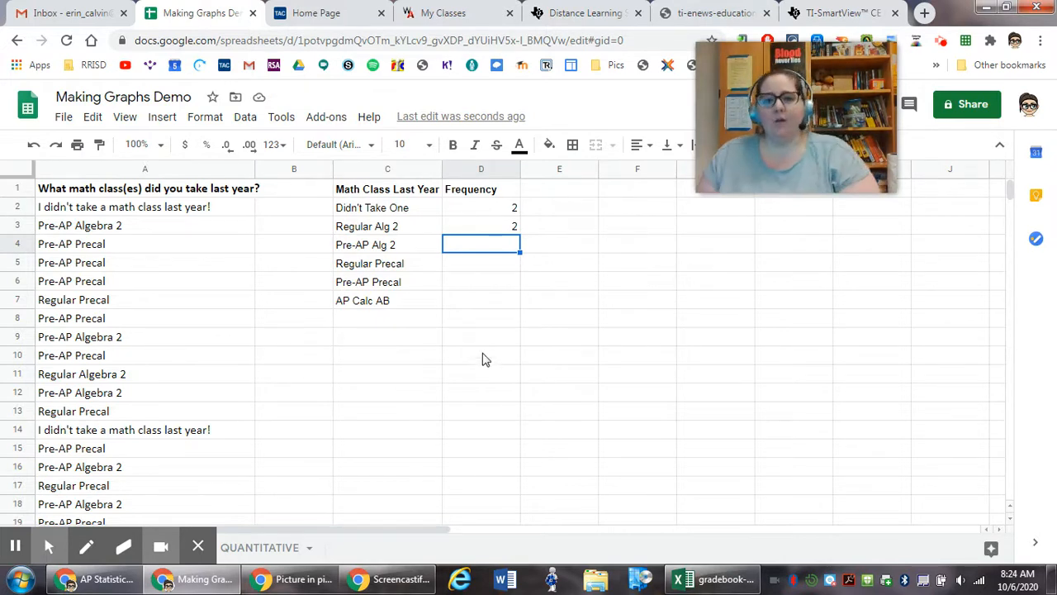
{"action": "left_click", "coordinate": [14, 552]}
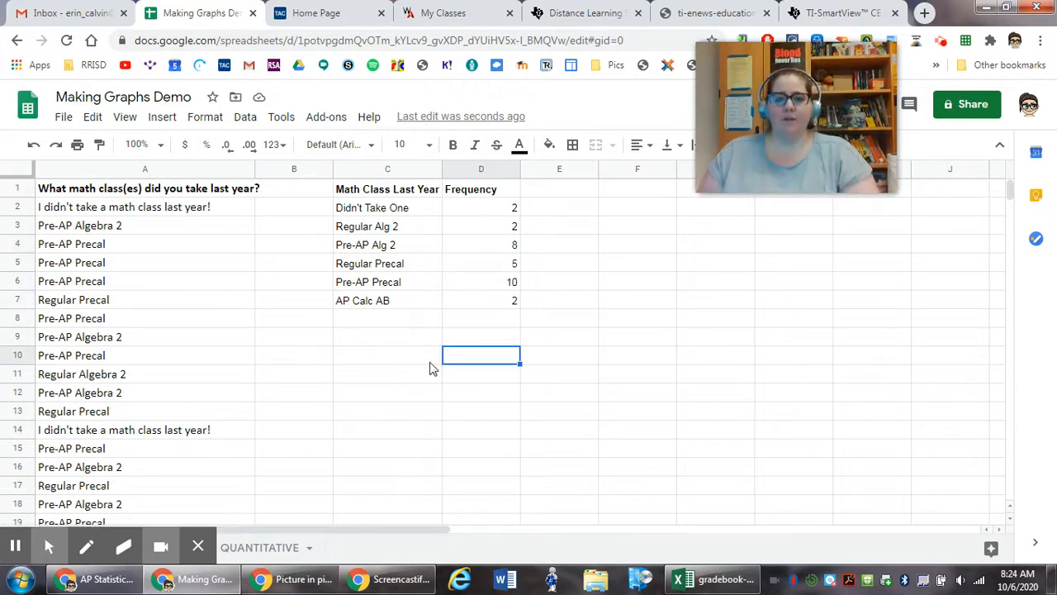
Add the label "Total" in C8 beneath the list of math classes
{"action": "left_click", "coordinate": [399, 324]}
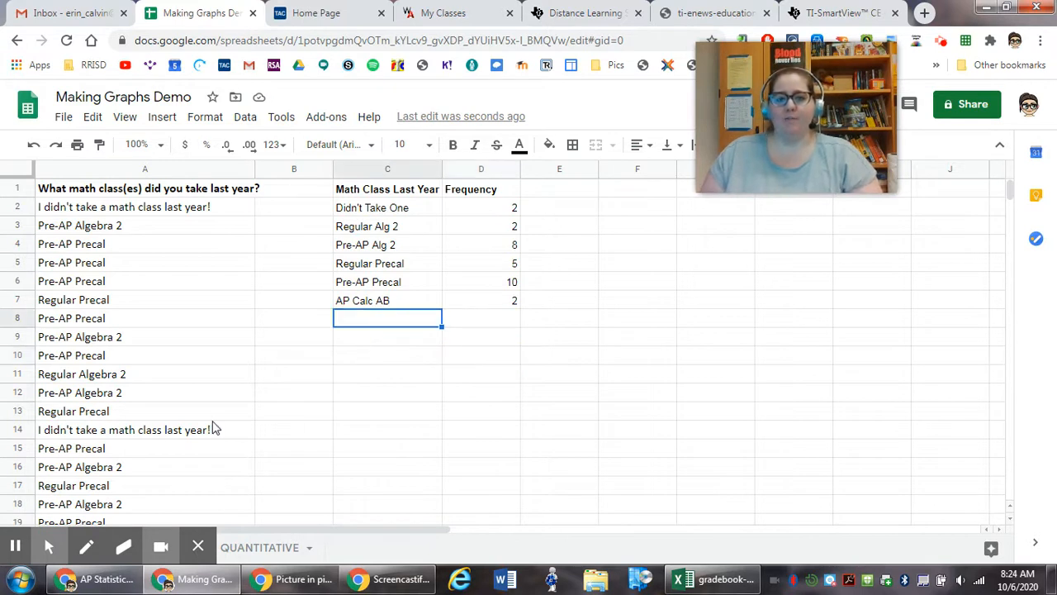
{"action": "left_click", "coordinate": [518, 209]}
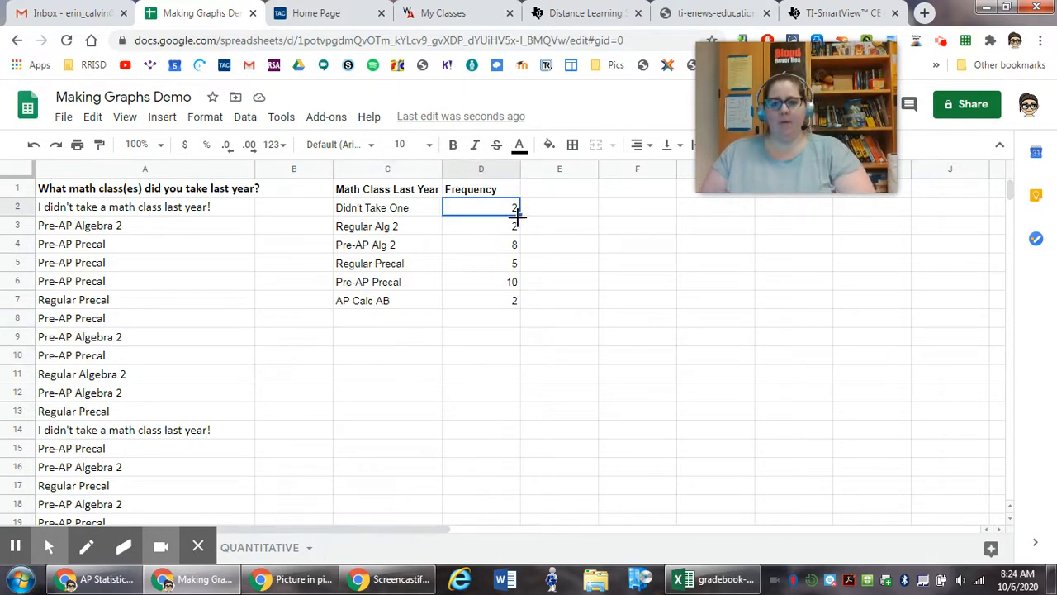
{"action": "left_click", "coordinate": [516, 229]}
{"action": "left_click", "coordinate": [402, 320]}
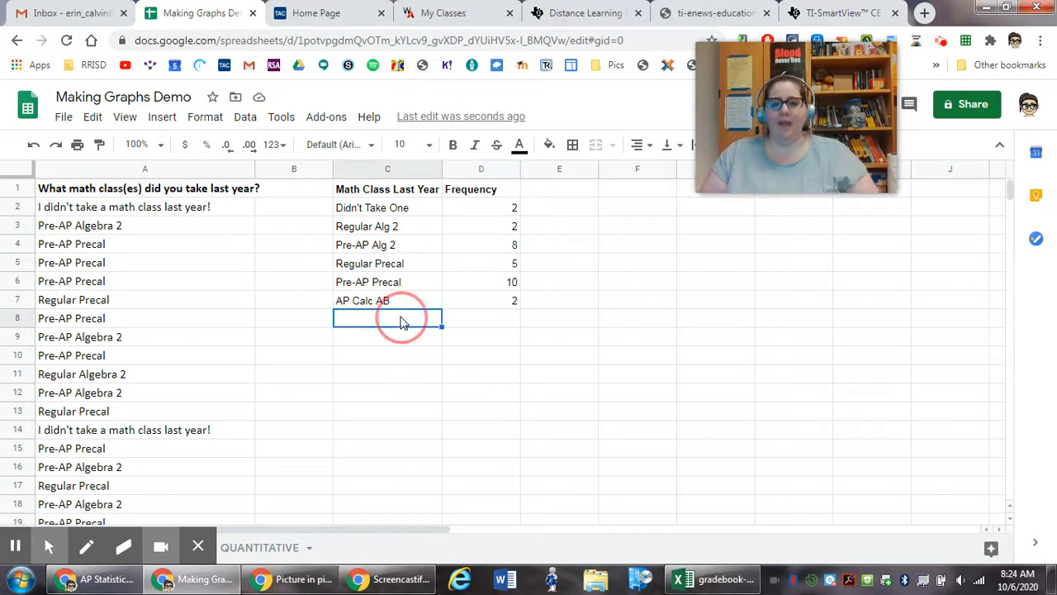
{"action": "type", "text": "Total"}
{"action": "key", "text": "Tab"}
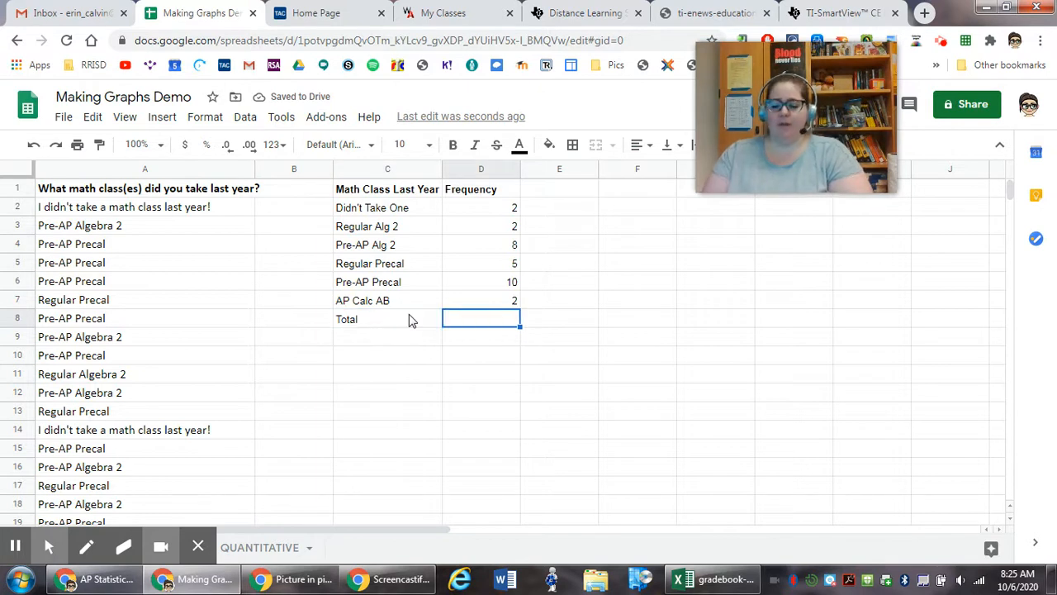
Total the frequencies D2:D7 with a SUM formula in D8
{"action": "type", "text": "=sum"}
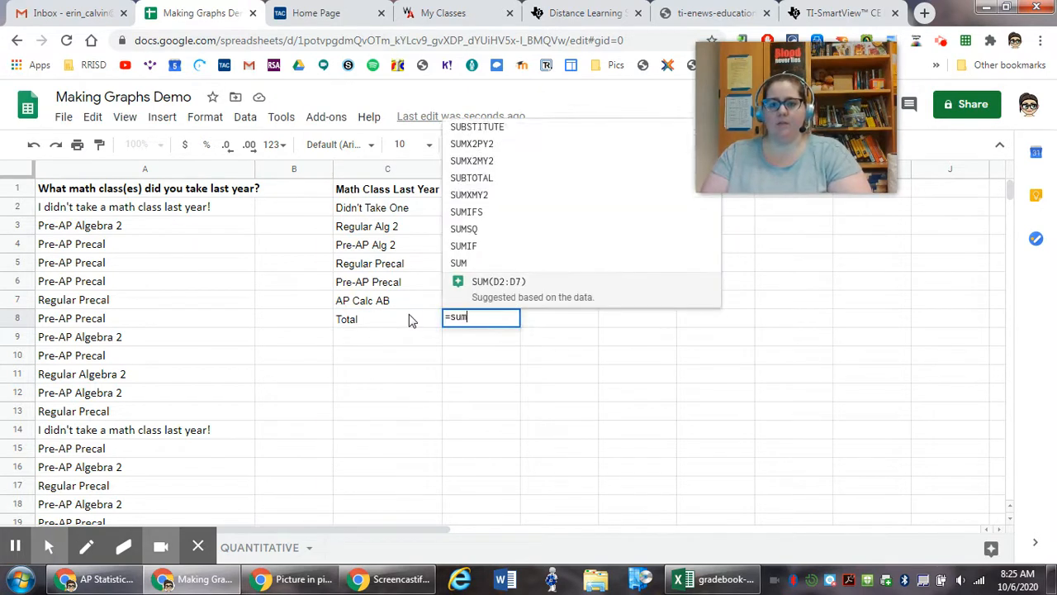
{"action": "type", "text": "("}
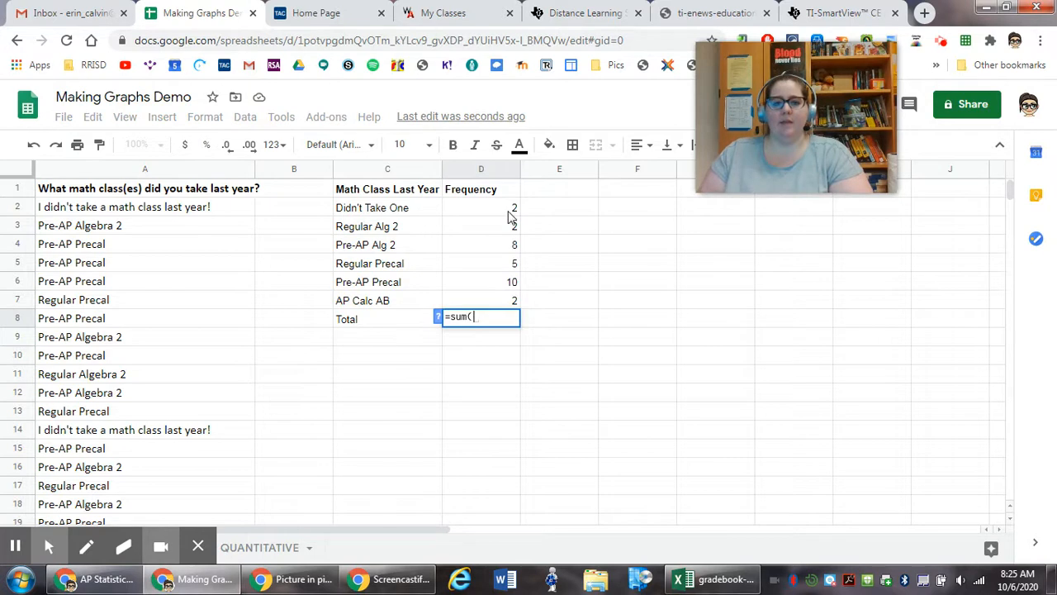
{"action": "left_click_drag", "start_coordinate": [510, 215], "coordinate": [503, 295]}
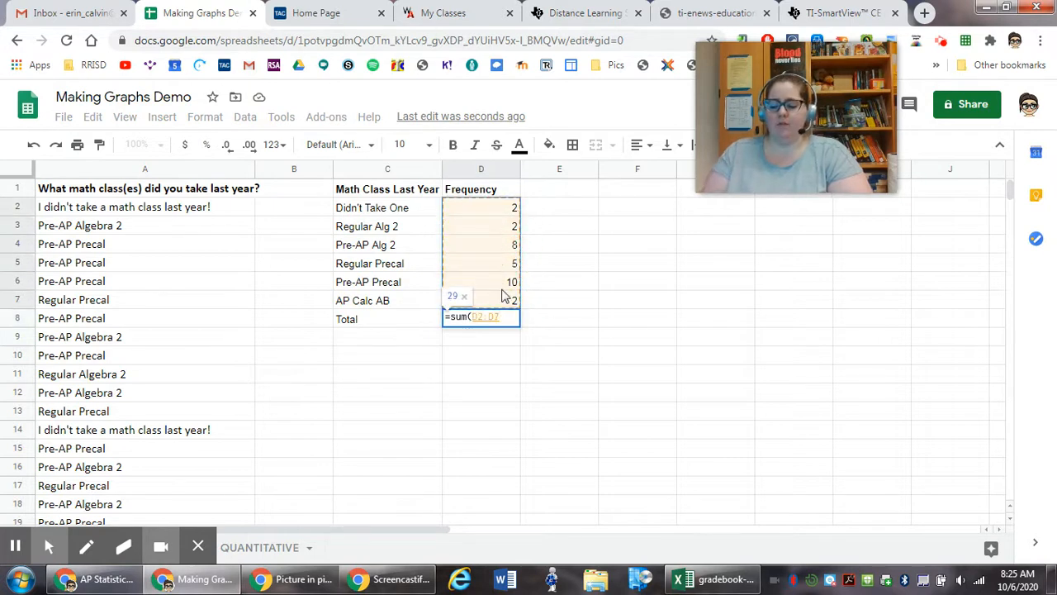
{"action": "key", "text": "Return"}
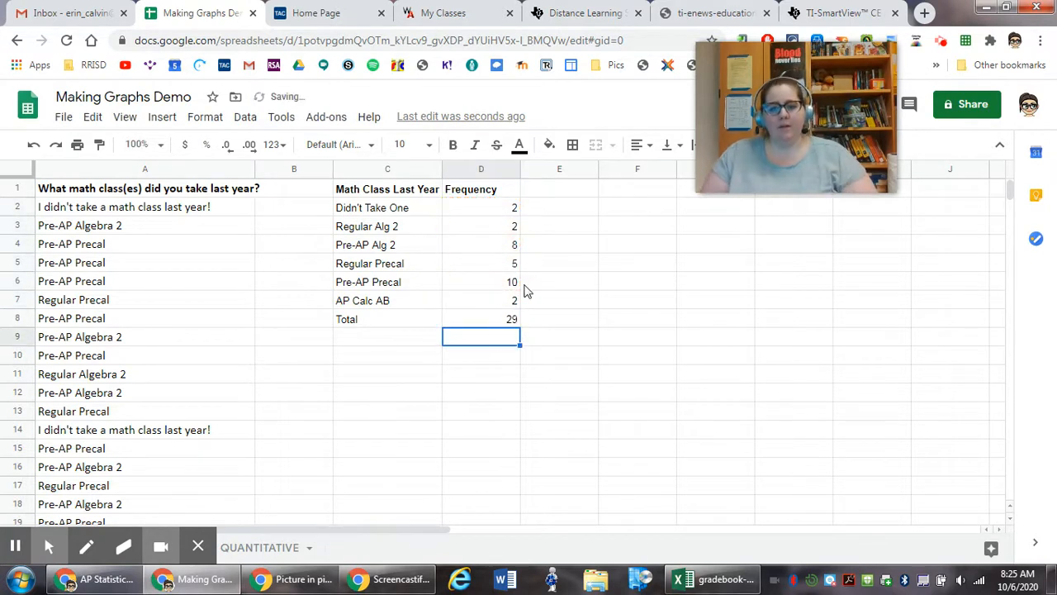
Check the frequency total against the number of survey responses listed in column A, leaving out the header row
{"action": "left_click", "coordinate": [511, 323]}
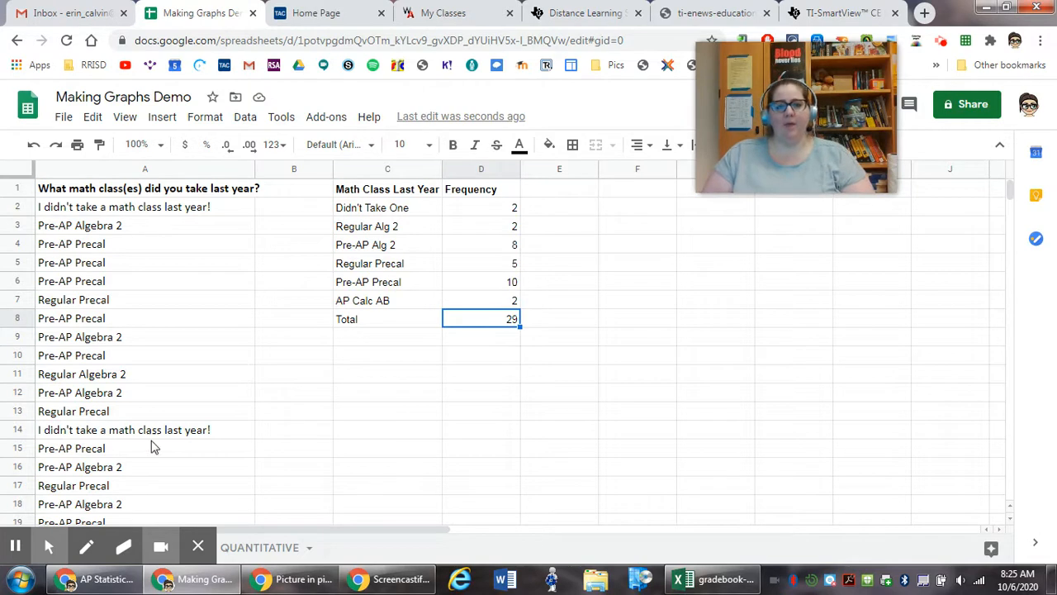
{"action": "scroll", "coordinate": [151, 447], "scroll_direction": "down", "scroll_amount": 5}
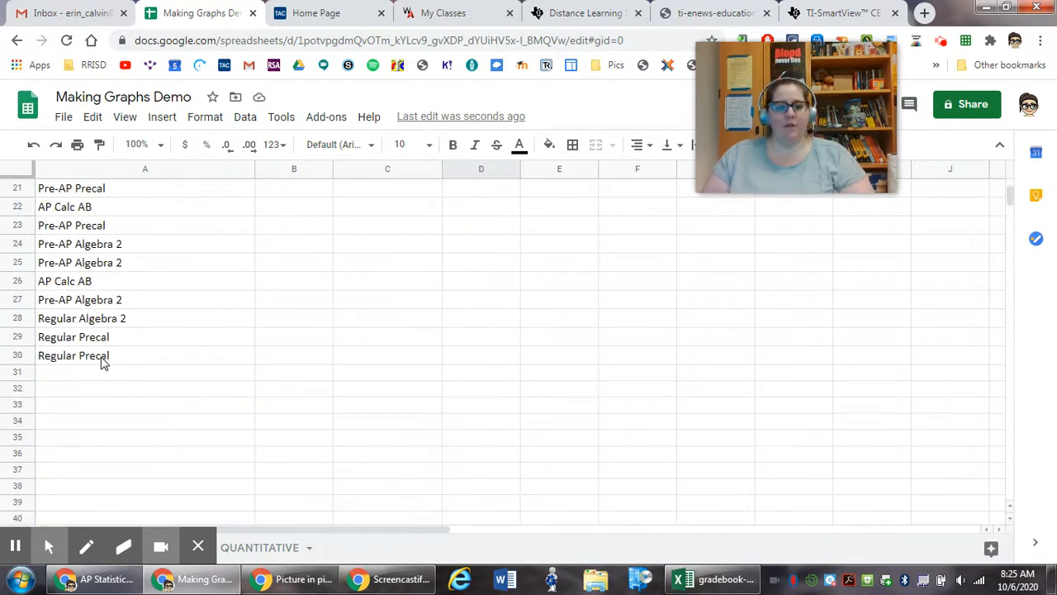
{"action": "left_click", "coordinate": [47, 356]}
{"action": "scroll", "coordinate": [41, 361], "scroll_direction": "up", "scroll_amount": 8}
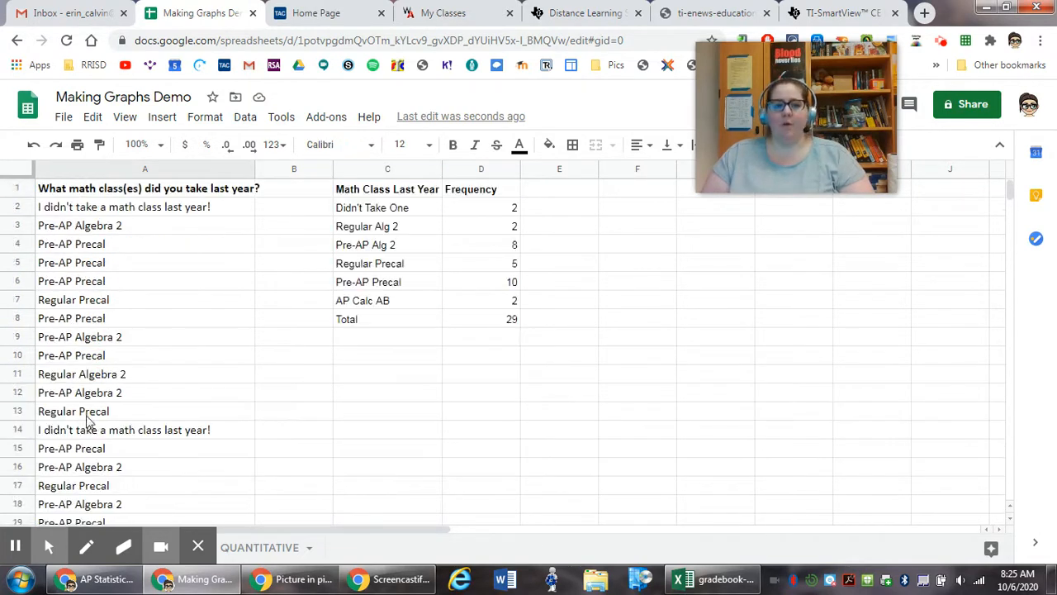
{"action": "left_click", "coordinate": [38, 190]}
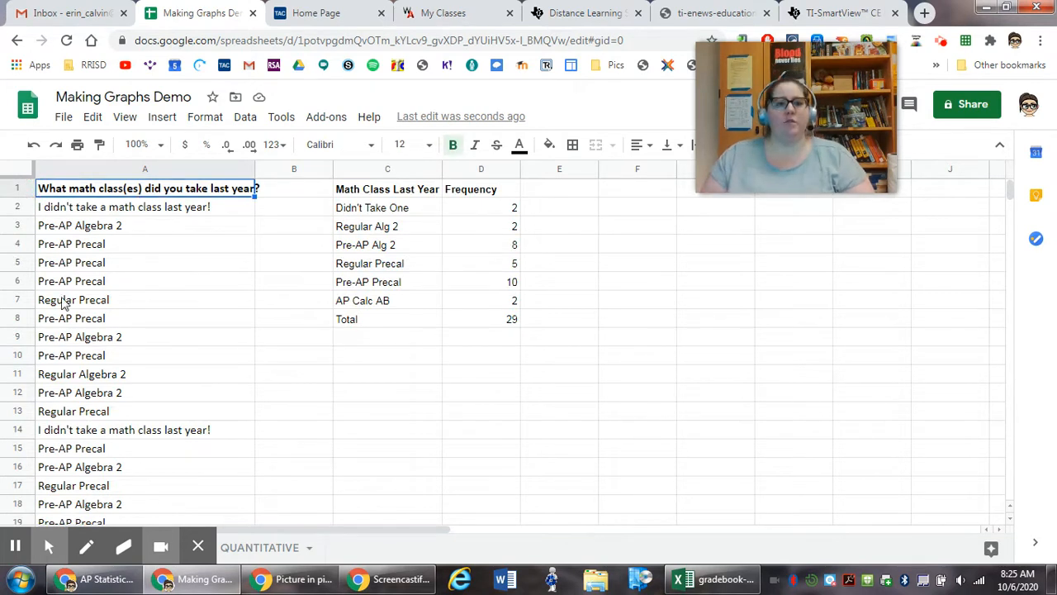
{"action": "scroll", "coordinate": [149, 328], "scroll_direction": "down", "scroll_amount": 5}
{"action": "scroll", "coordinate": [166, 346], "scroll_direction": "up", "scroll_amount": 5}
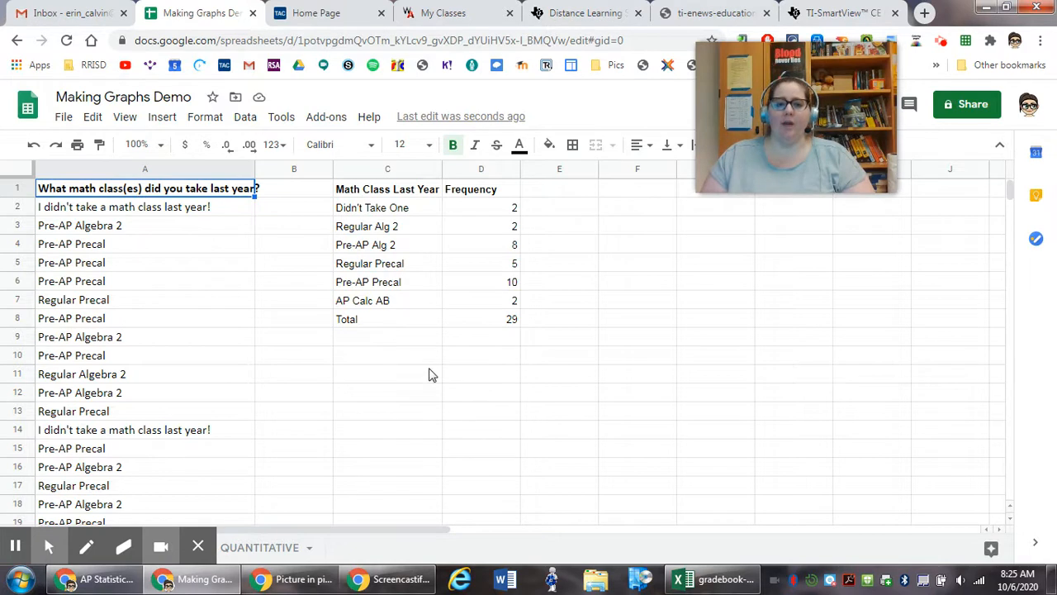
Clear the Total label and its sum from C8:D8
{"action": "left_click", "coordinate": [405, 372]}
{"action": "left_click_drag", "start_coordinate": [408, 328], "coordinate": [503, 323]}
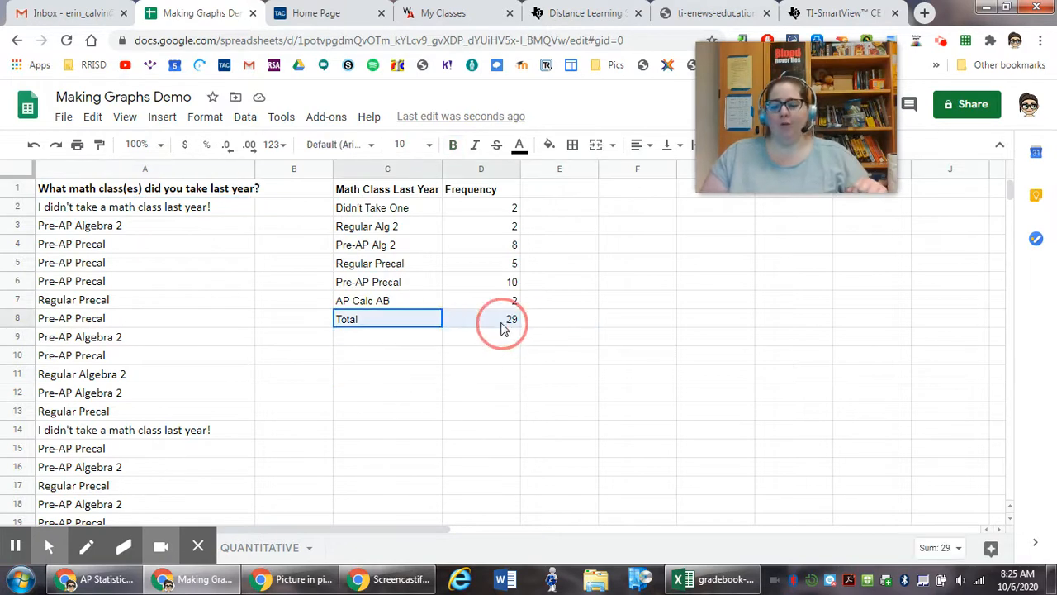
{"action": "key", "text": "Delete"}
{"action": "left_click", "coordinate": [604, 377]}
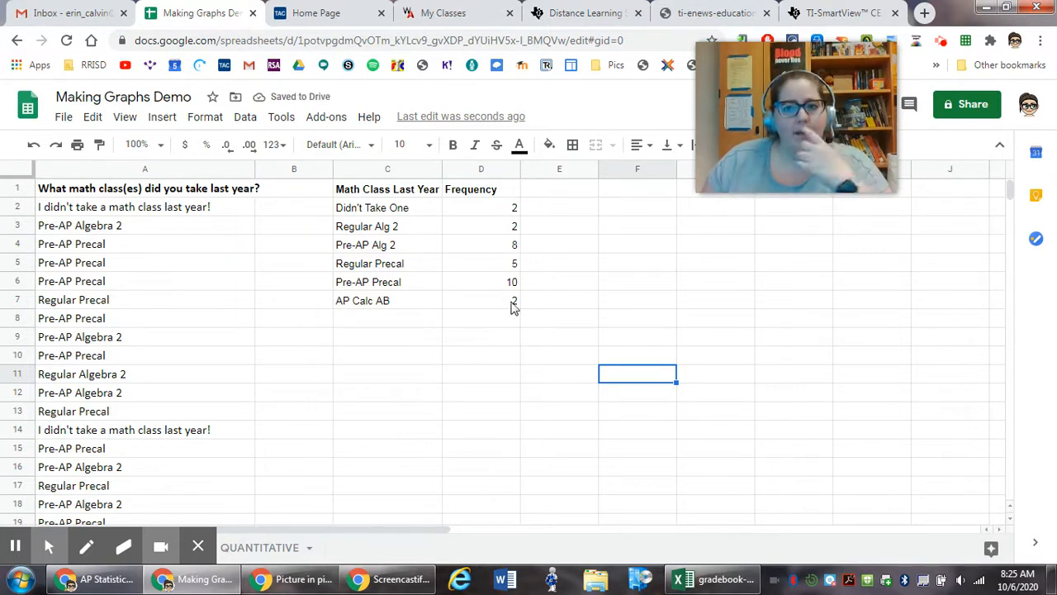
Insert a pie chart from the frequency table C1:D7 and move it slightly so the first two table rows are uncovered
{"action": "left_click", "coordinate": [465, 398]}
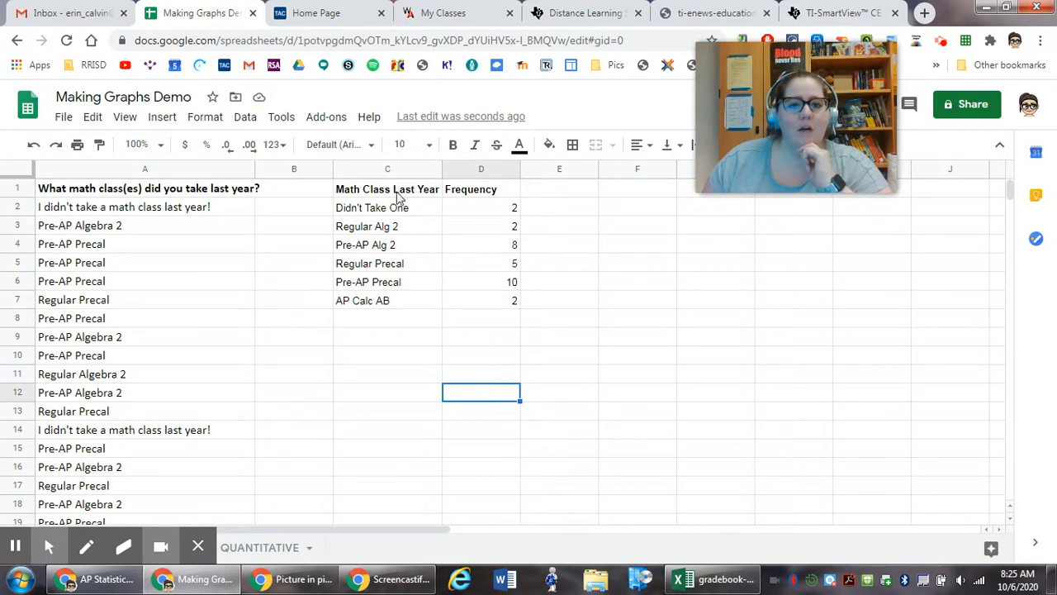
{"action": "left_click_drag", "start_coordinate": [404, 195], "coordinate": [492, 304]}
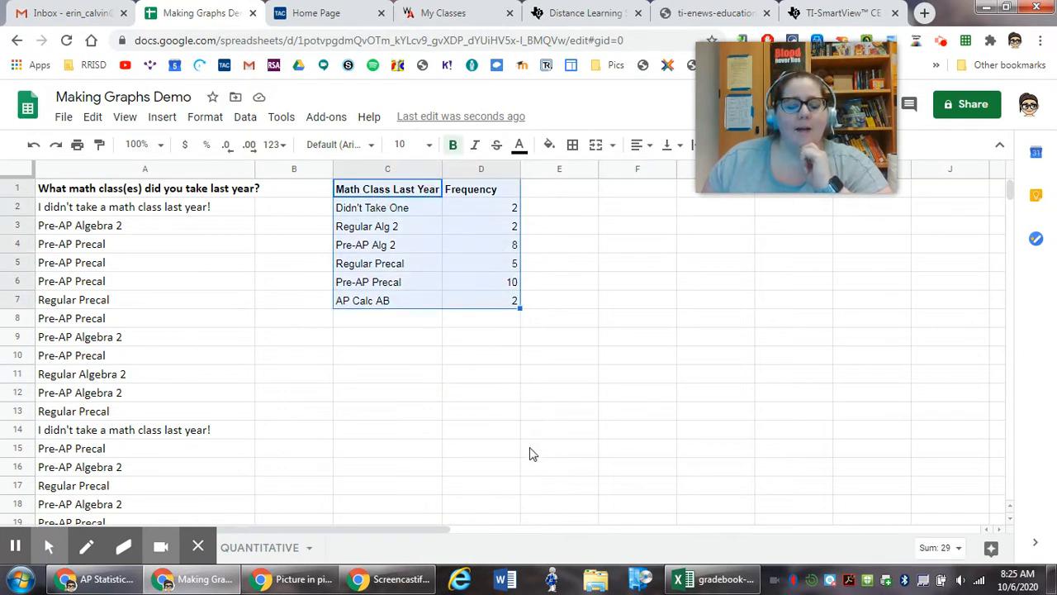
{"action": "left_click", "coordinate": [163, 116]}
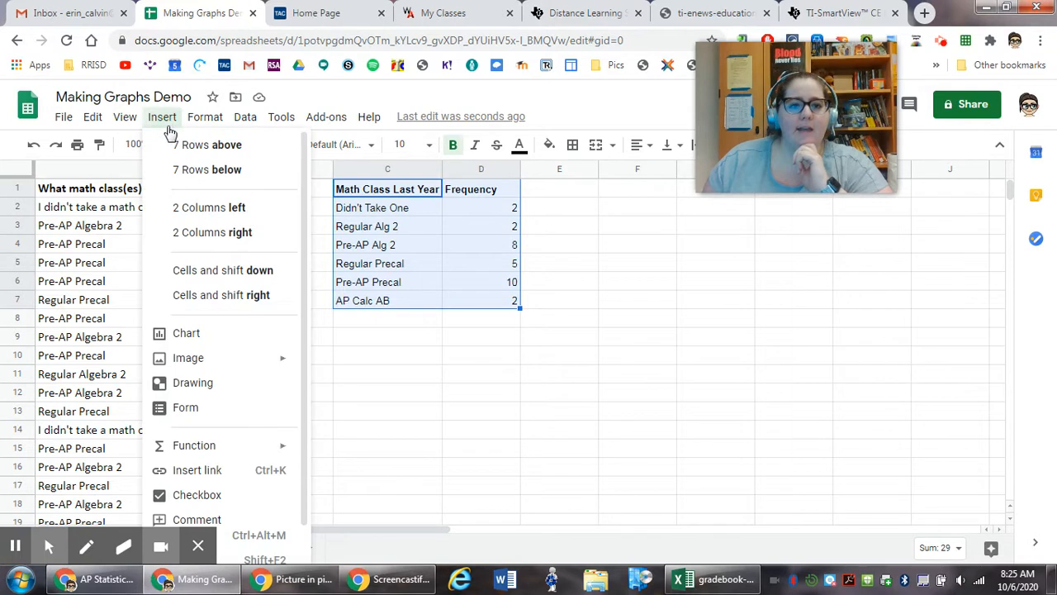
{"action": "left_click", "coordinate": [213, 333]}
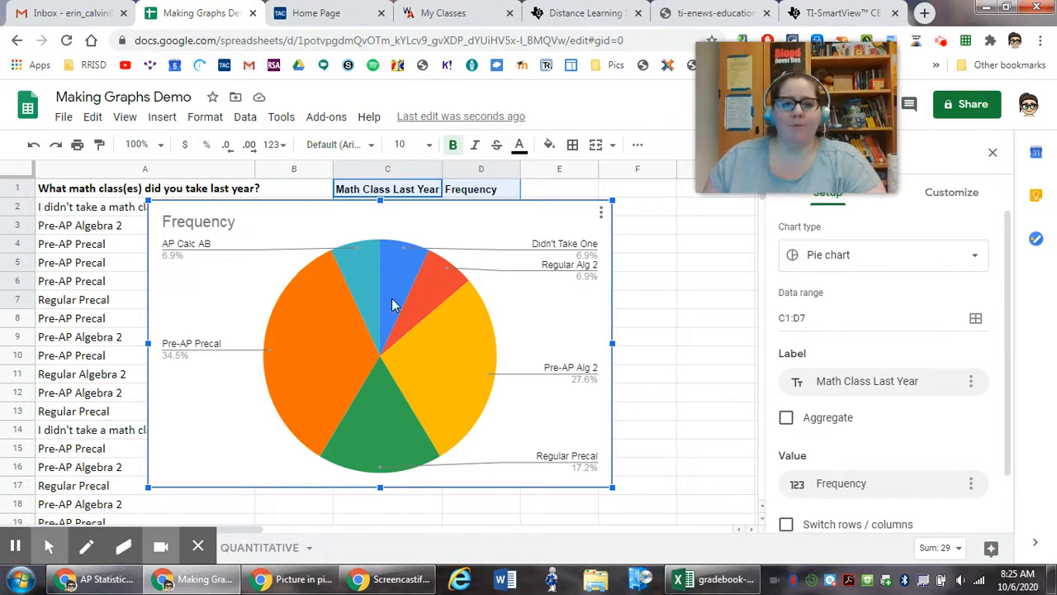
{"action": "left_click_drag", "start_coordinate": [351, 212], "coordinate": [397, 237]}
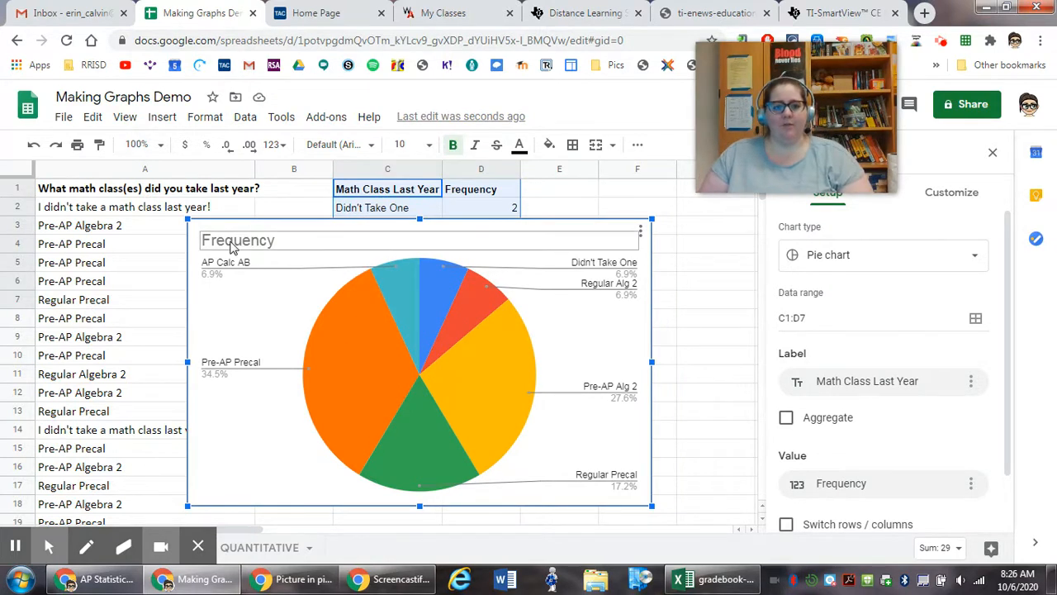
Change the pie chart's title to "Math Class Last Year"
{"action": "double_click", "coordinate": [237, 241]}
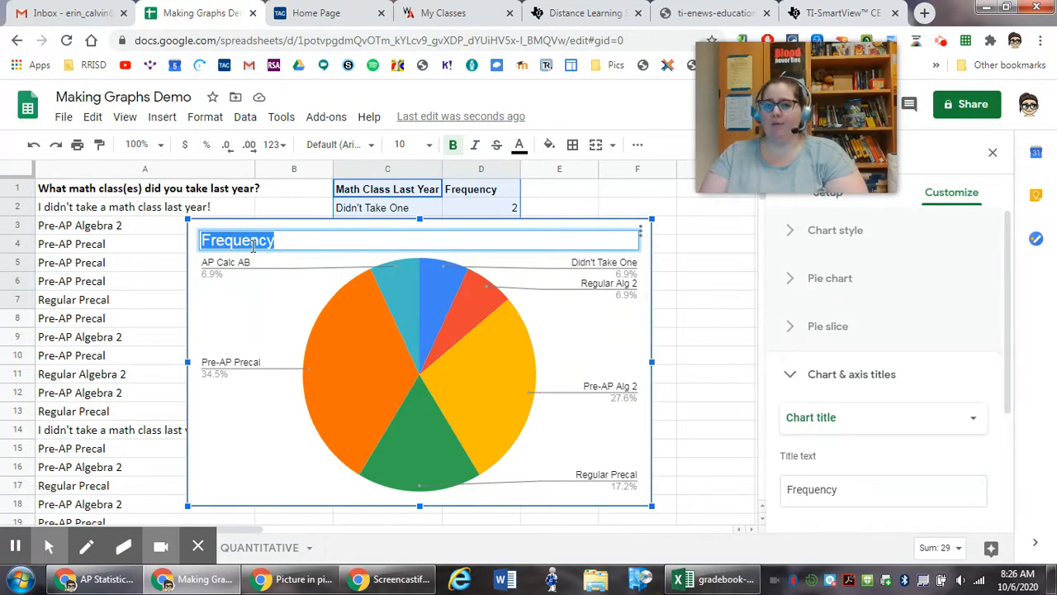
{"action": "type", "text": "M"}
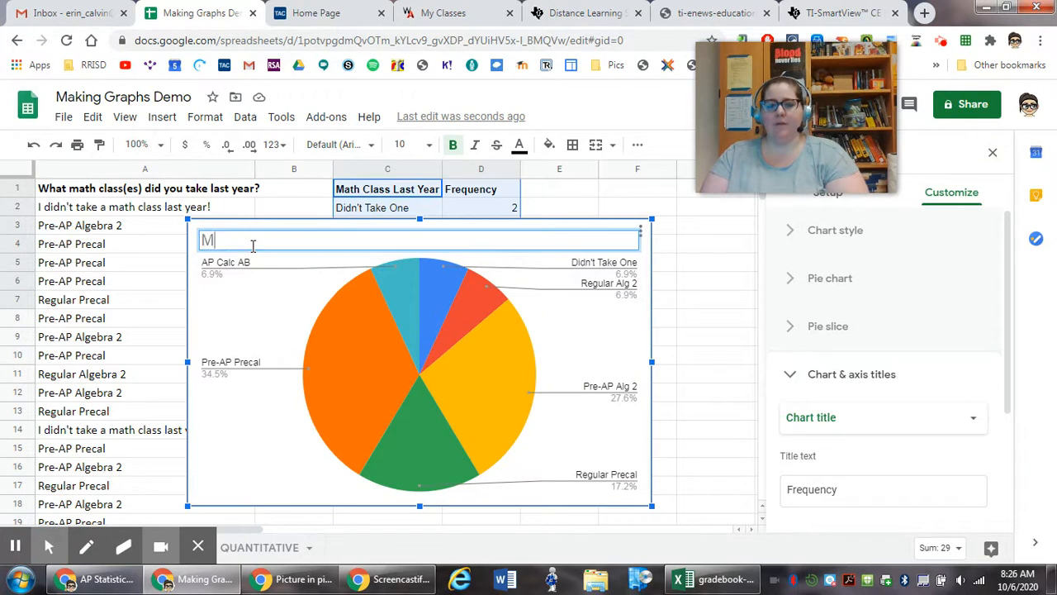
{"action": "type", "text": "ath Last Class"}
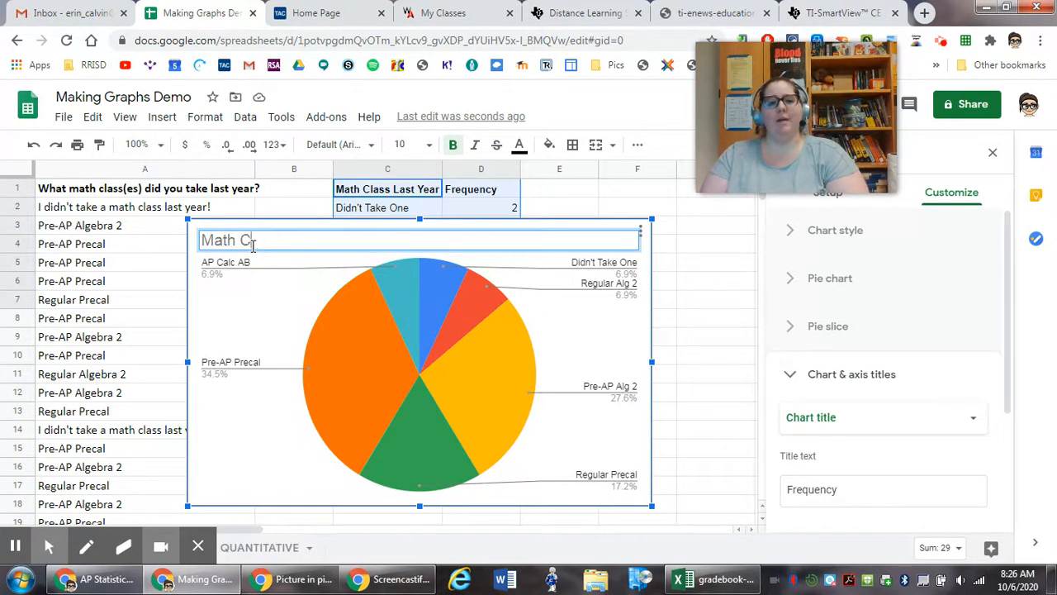
{"action": "type", "text": "ar"}
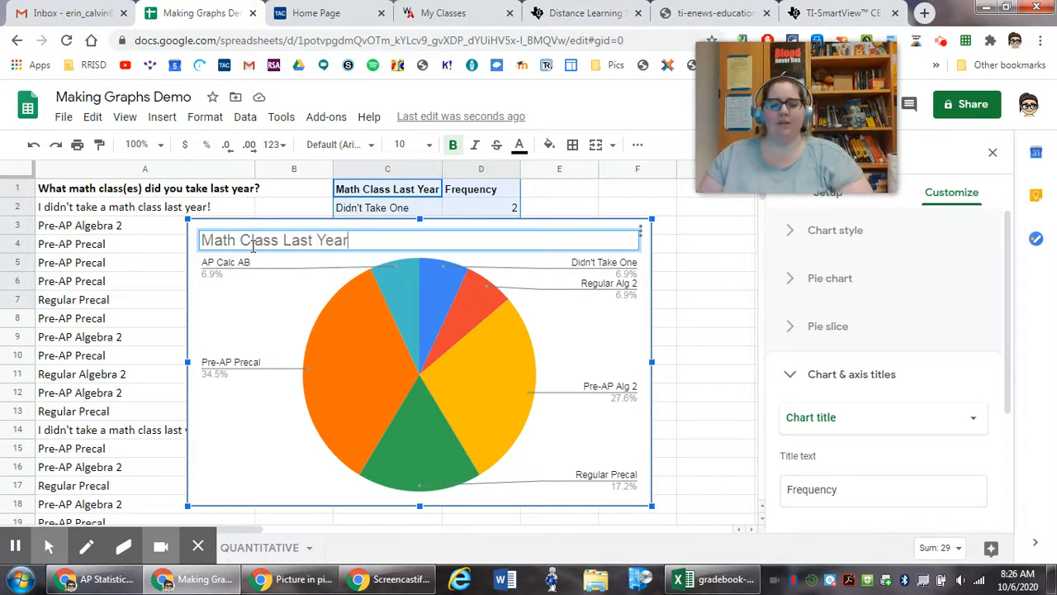
{"action": "left_click", "coordinate": [298, 302]}
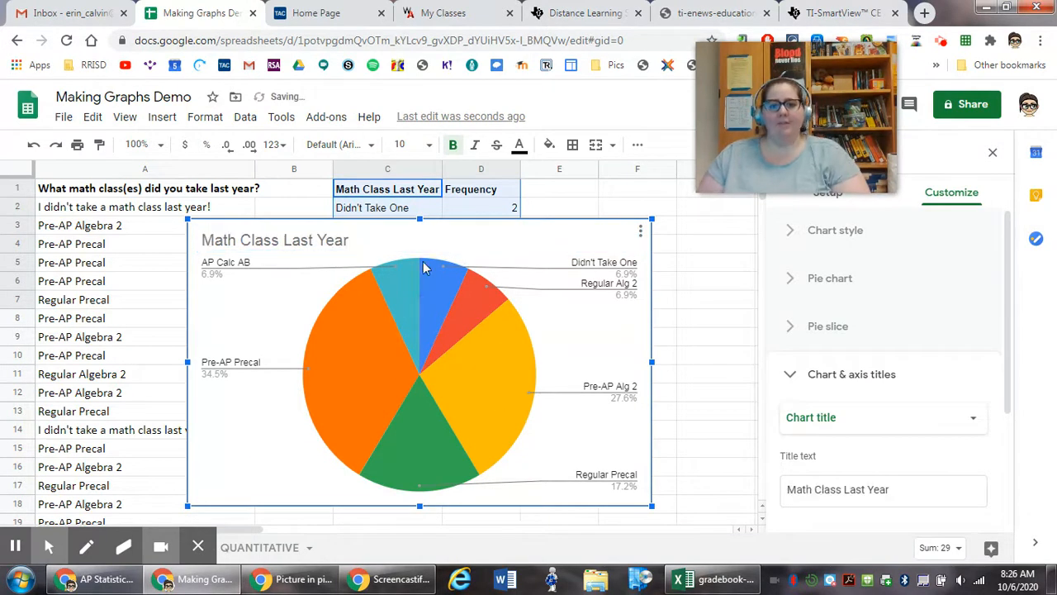
Try the Bottom and Labeled positions for the pie chart's legend
{"action": "scroll", "coordinate": [880, 372], "scroll_direction": "down", "scroll_amount": 2}
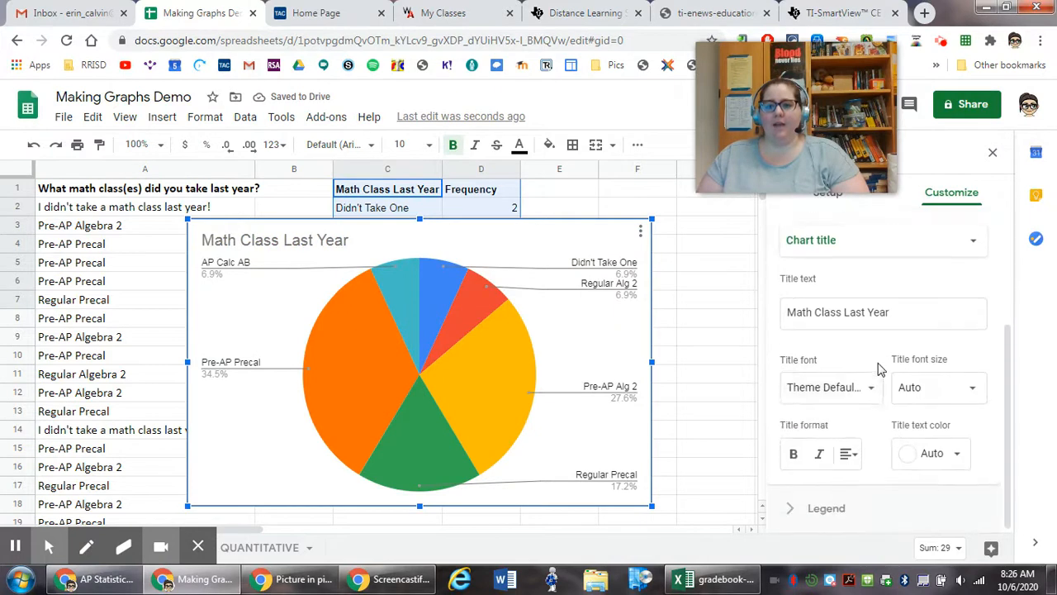
{"action": "left_click", "coordinate": [834, 506]}
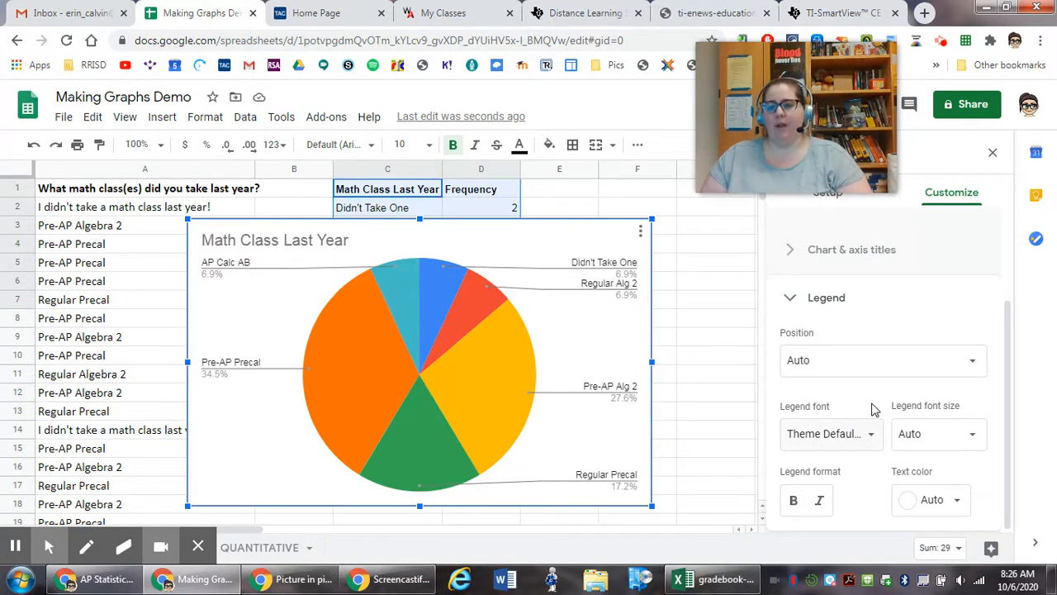
{"action": "left_click", "coordinate": [835, 368]}
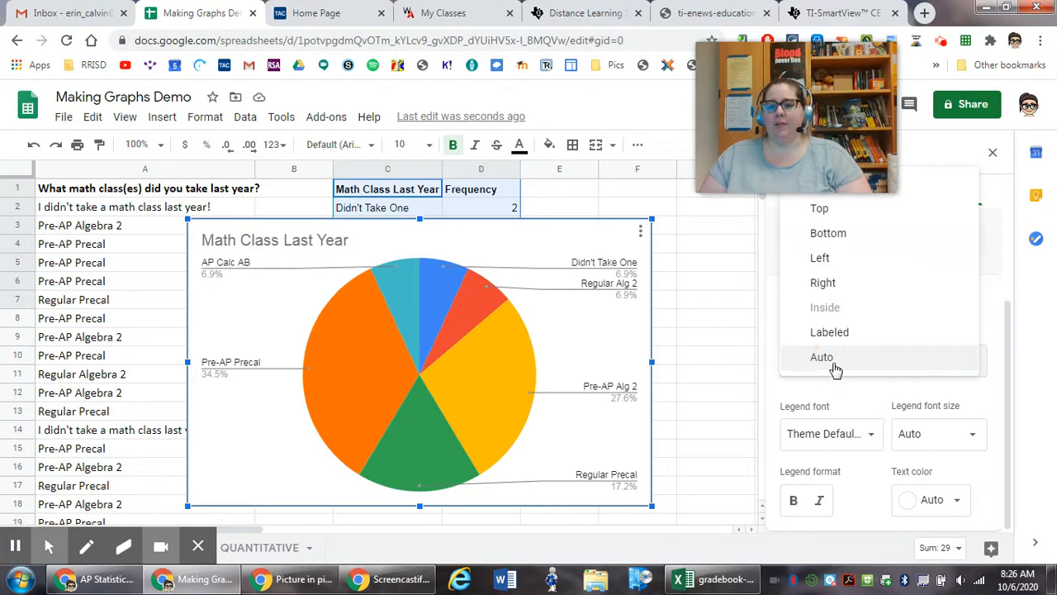
{"action": "left_click", "coordinate": [850, 238]}
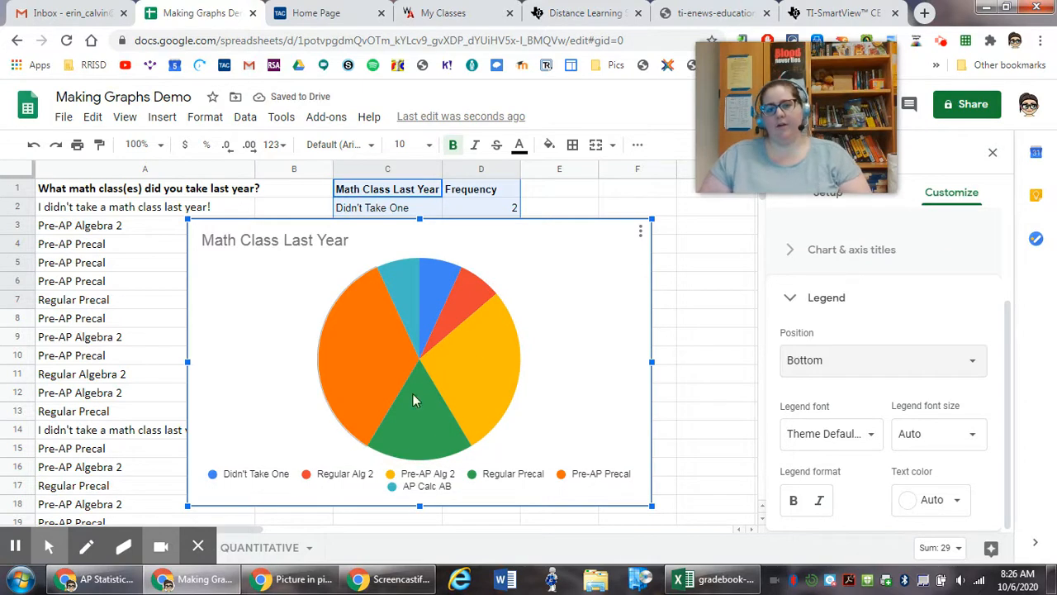
{"action": "left_click", "coordinate": [859, 370]}
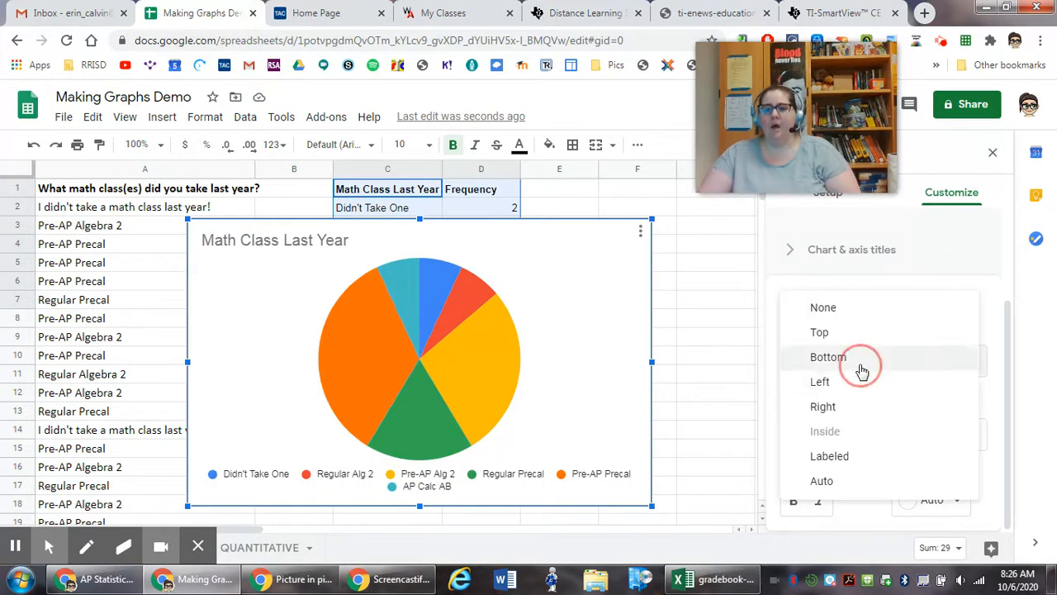
{"action": "left_click", "coordinate": [852, 459]}
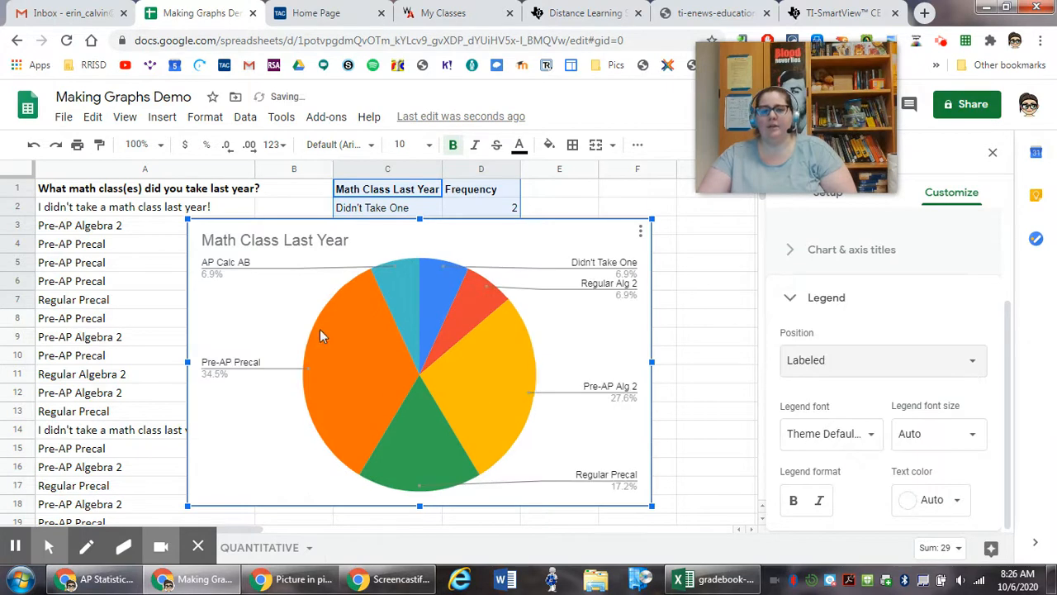
Set the pie chart's legend position to Left and return to the chart's setup options
{"action": "left_click", "coordinate": [838, 369]}
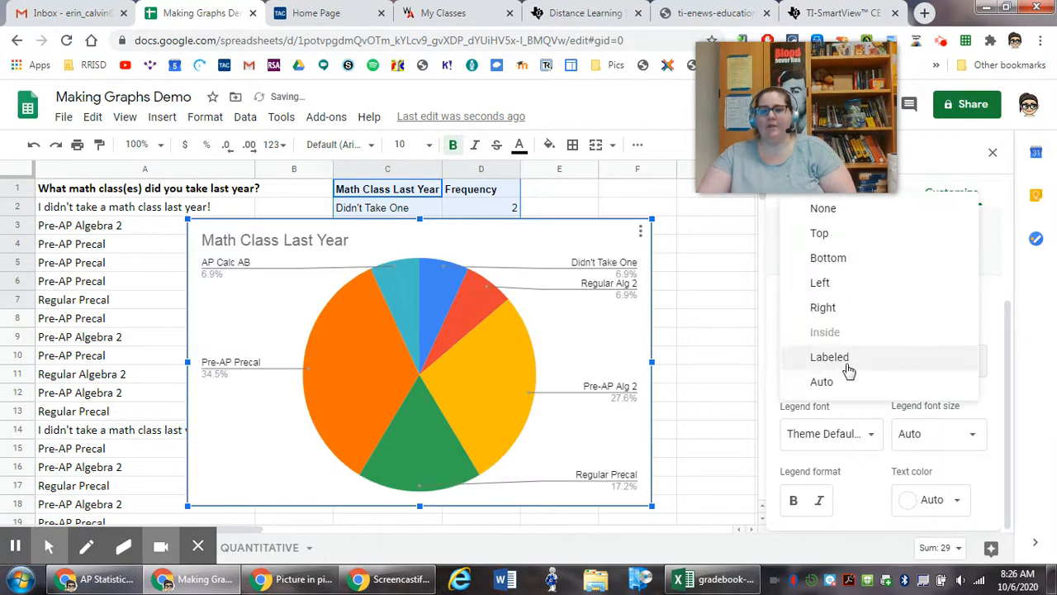
{"action": "left_click", "coordinate": [877, 282]}
{"action": "scroll", "coordinate": [875, 334], "scroll_direction": "up", "scroll_amount": 3}
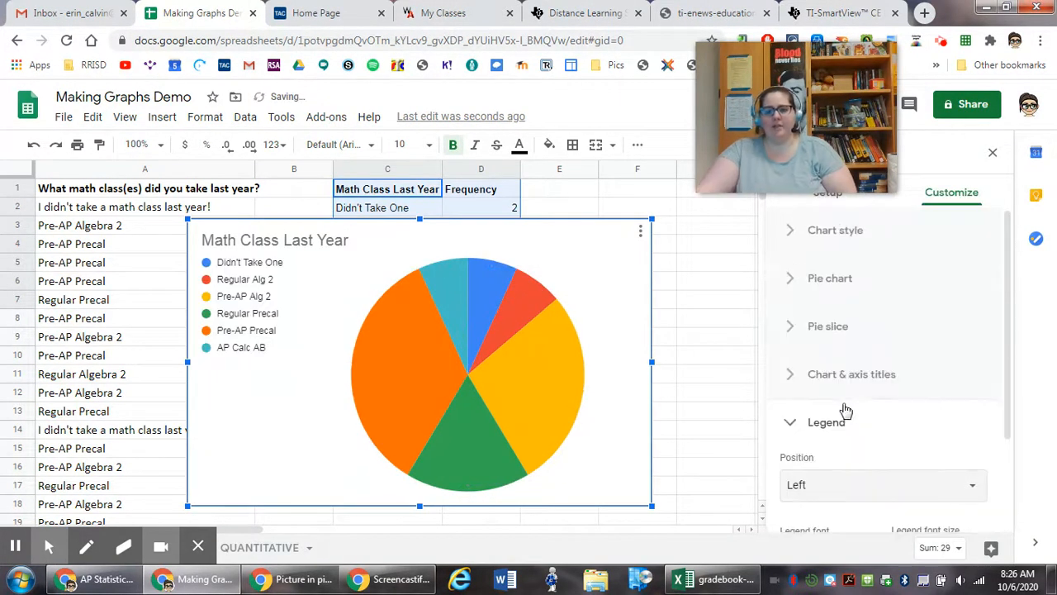
{"action": "left_click", "coordinate": [814, 428]}
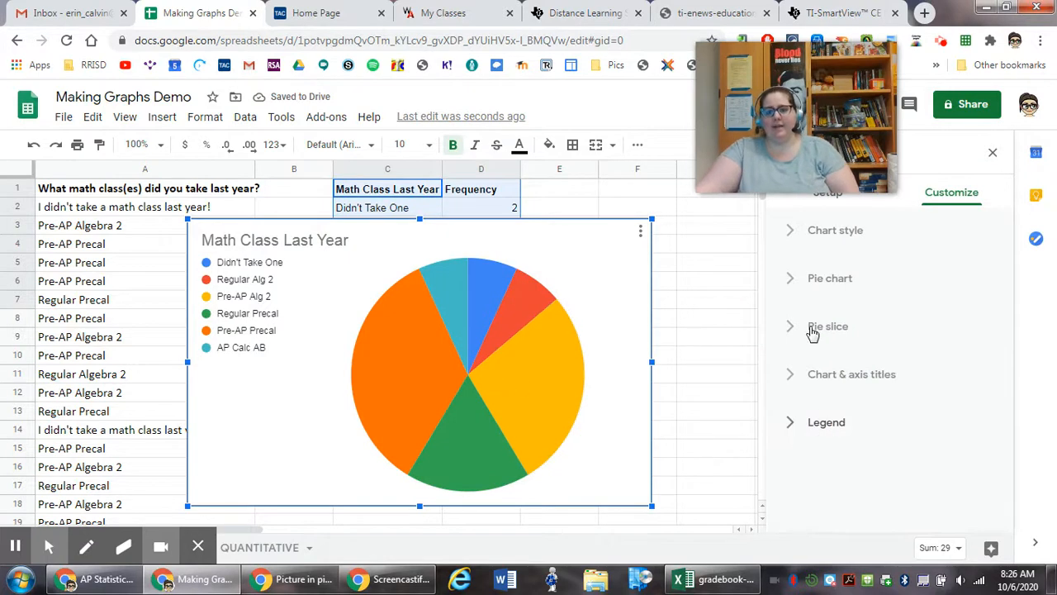
{"action": "left_click", "coordinate": [823, 198]}
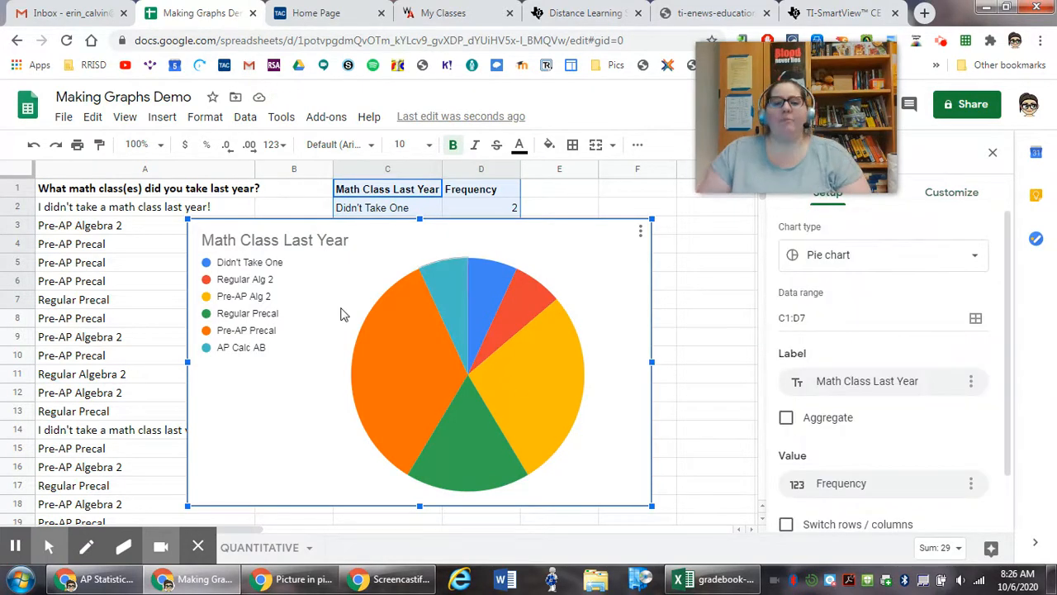
Move the pie chart clear of the column A responses and delete it from the sheet
{"action": "mouse_move", "coordinate": [379, 243]}
{"action": "left_mouse_down"}
{"action": "mouse_move", "coordinate": [455, 245]}
{"action": "mouse_move", "coordinate": [351, 252]}
{"action": "mouse_move", "coordinate": [372, 247]}
{"action": "left_mouse_up"}
{"action": "left_click_drag", "start_coordinate": [321, 297], "coordinate": [396, 302]}
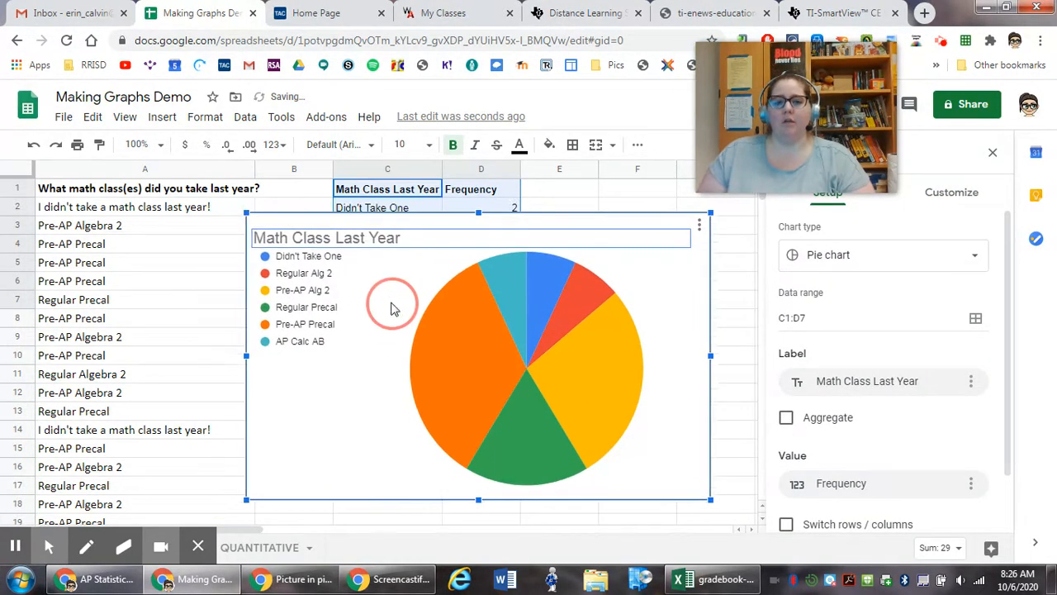
{"action": "left_click", "coordinate": [341, 393]}
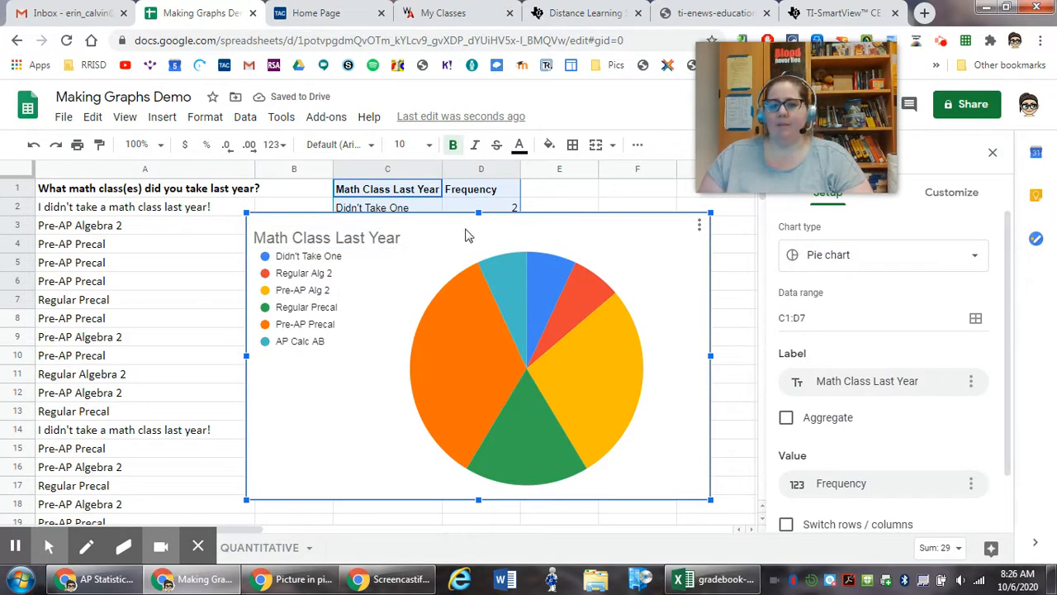
{"action": "left_click", "coordinate": [474, 213]}
{"action": "key", "text": "Delete"}
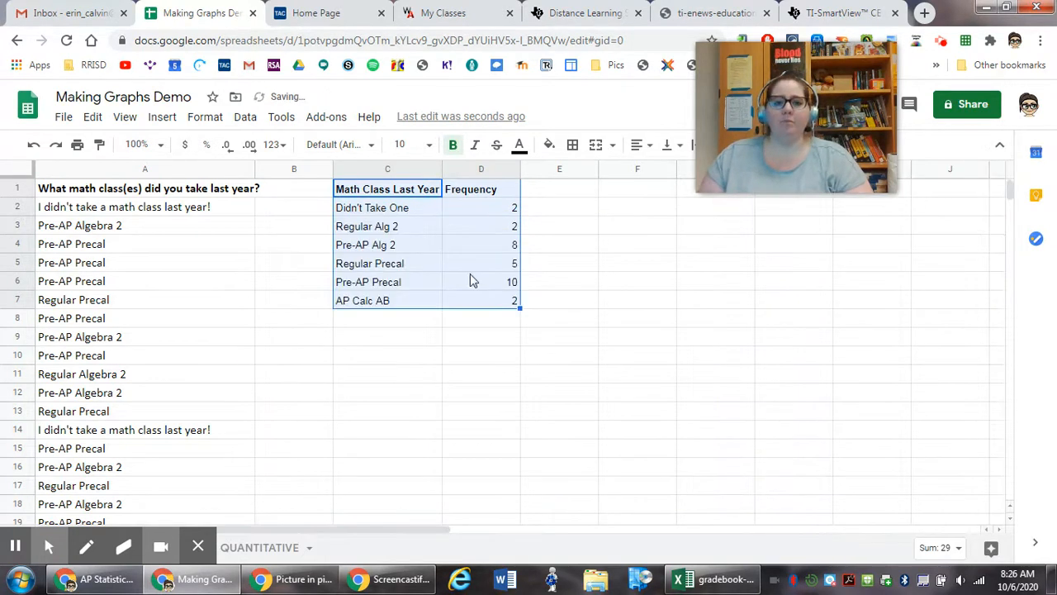
Insert a column chart from the frequency table C1:D7 and move it clear of the column A responses
{"action": "left_click_drag", "start_coordinate": [388, 189], "coordinate": [484, 310]}
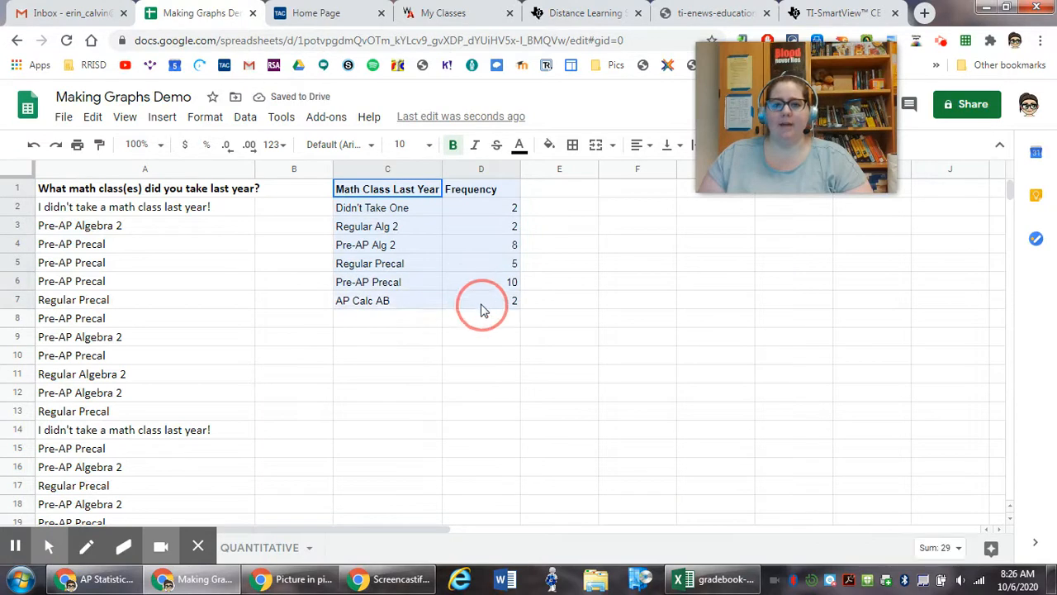
{"action": "left_click", "coordinate": [165, 118]}
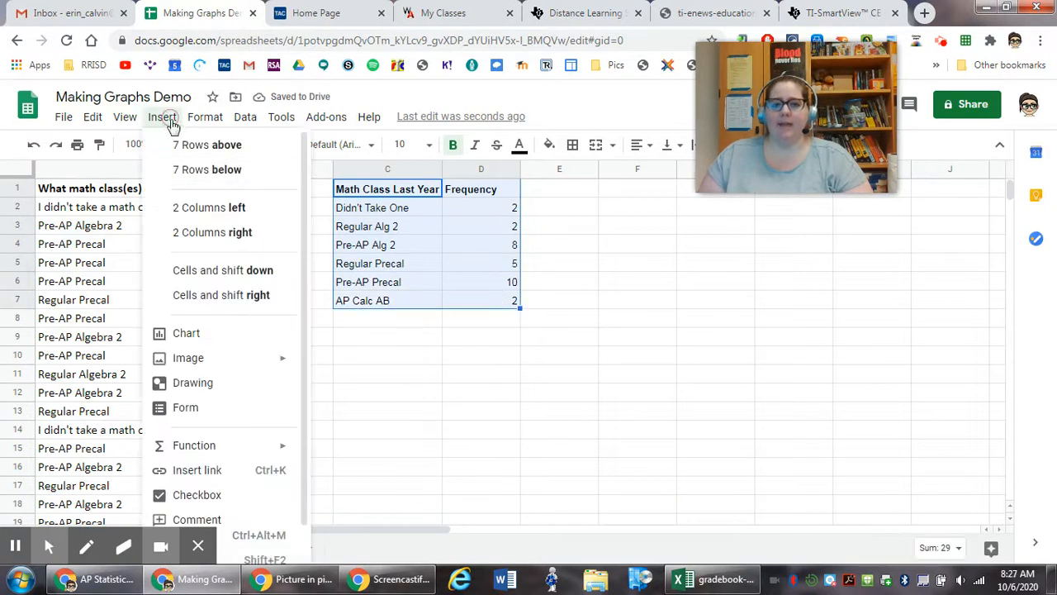
{"action": "left_click", "coordinate": [212, 334]}
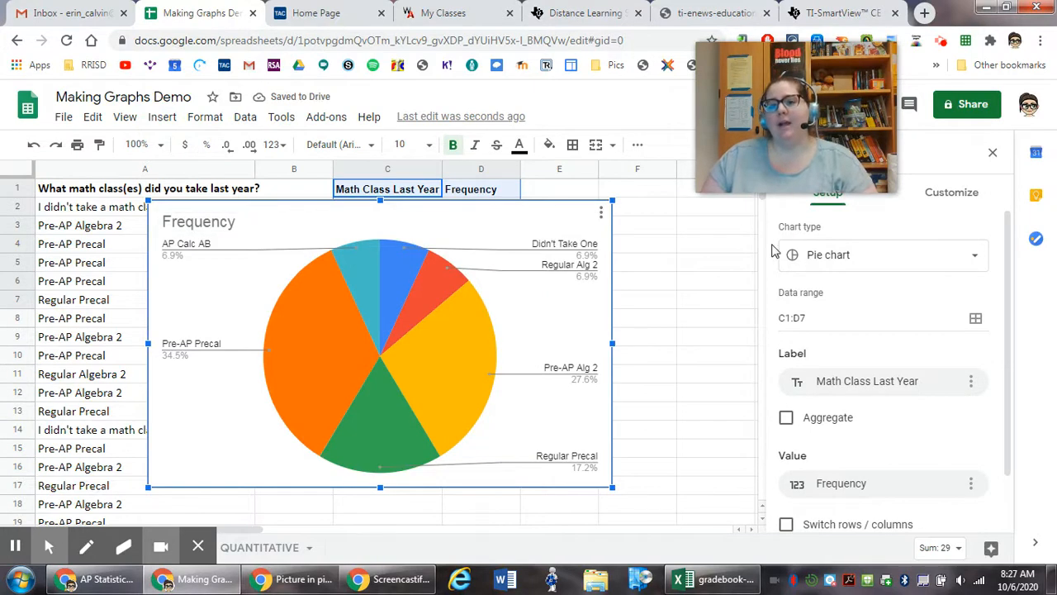
{"action": "left_click", "coordinate": [842, 261]}
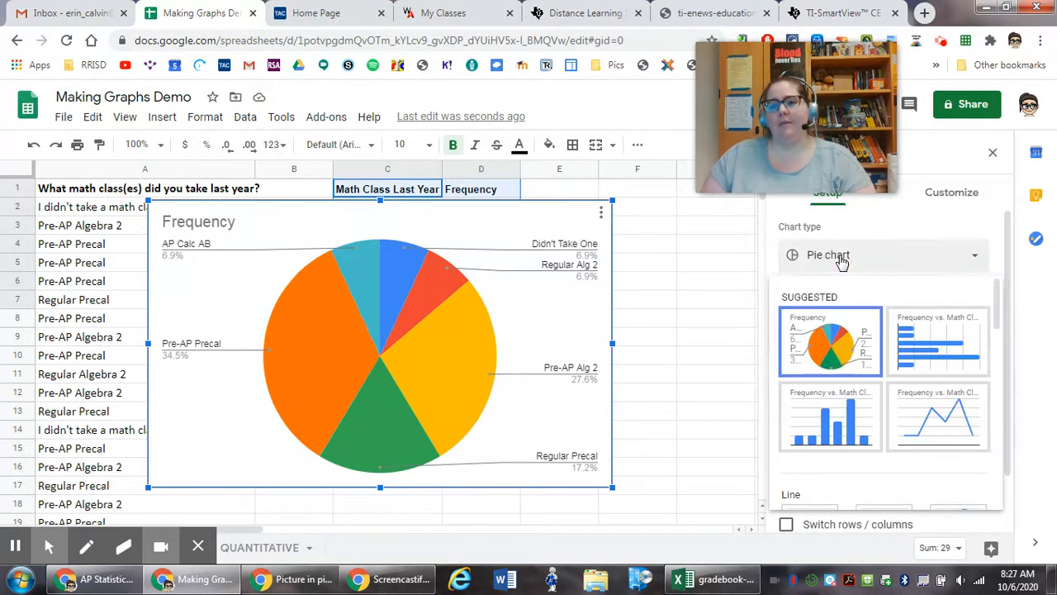
{"action": "scroll", "coordinate": [879, 353], "scroll_direction": "down", "scroll_amount": 5}
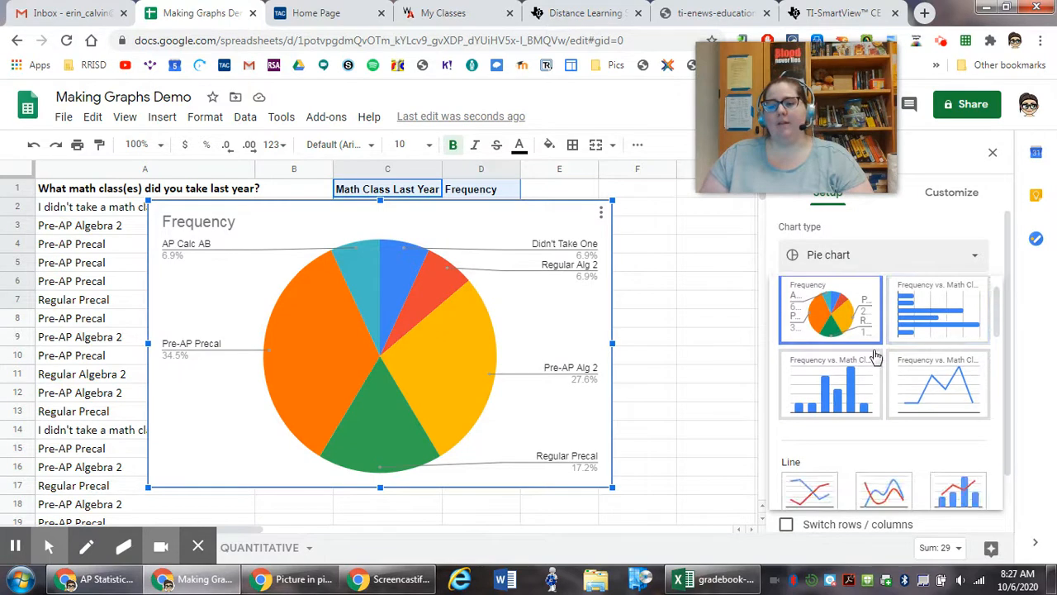
{"action": "scroll", "coordinate": [896, 395], "scroll_direction": "up", "scroll_amount": 5}
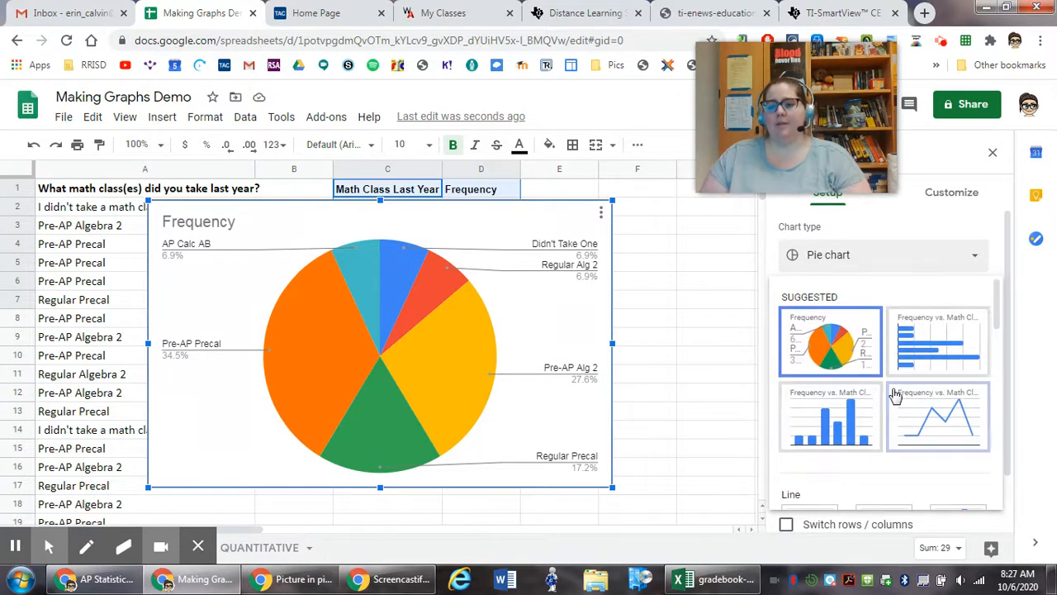
{"action": "left_click", "coordinate": [831, 425]}
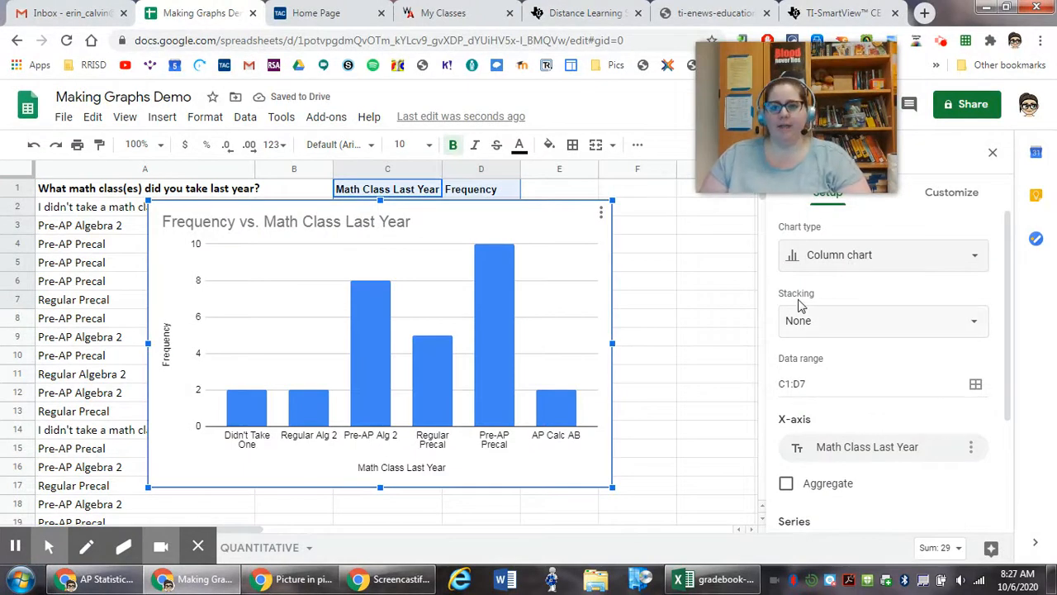
{"action": "left_click_drag", "start_coordinate": [488, 225], "coordinate": [595, 217]}
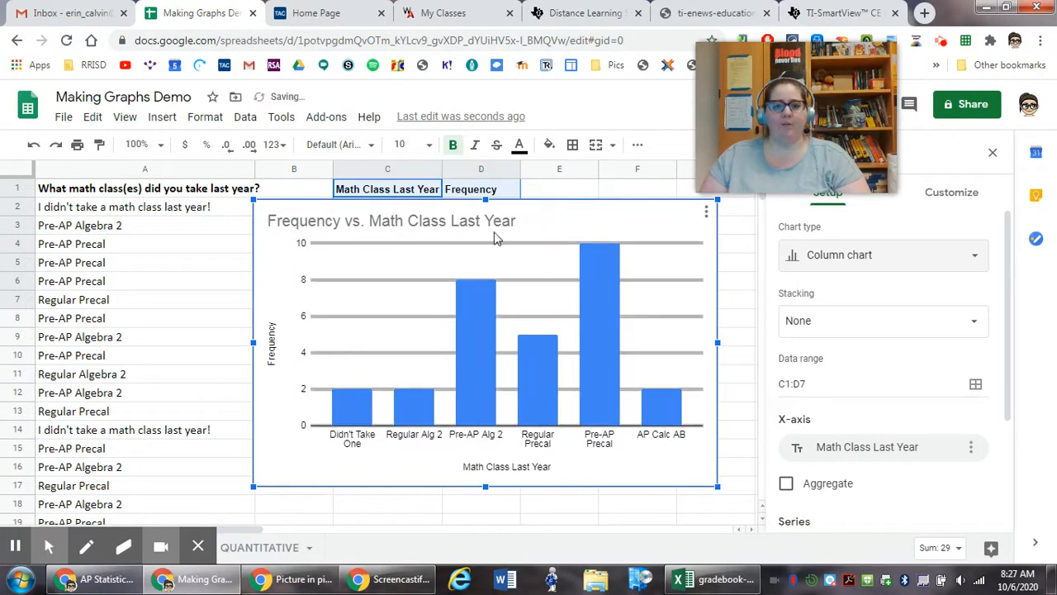
Remove "Frequency vs." from the column chart's title so it reads "Math Class Last Year"
{"action": "double_click", "coordinate": [448, 220]}
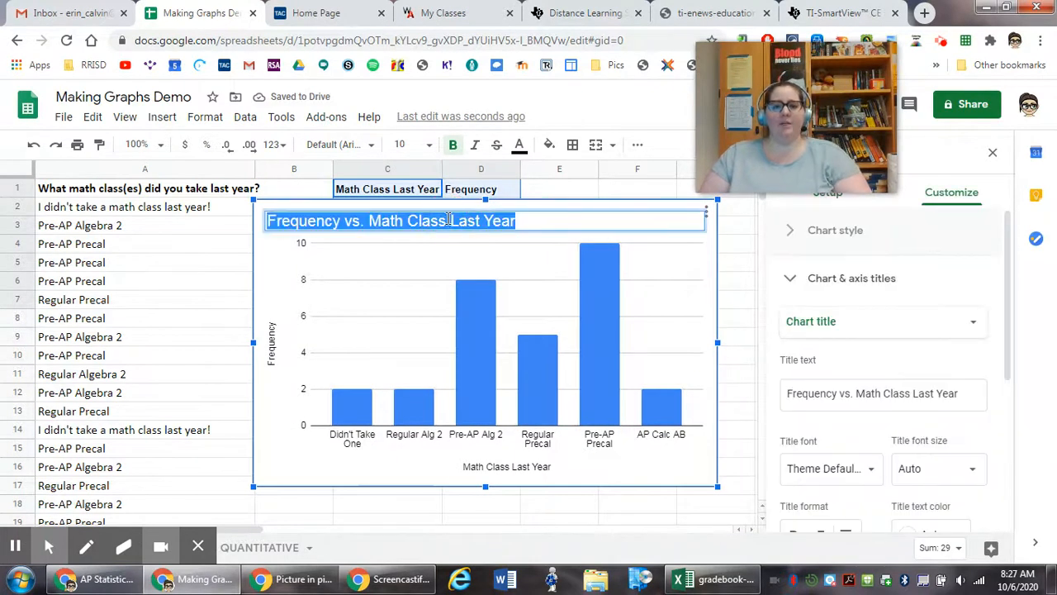
{"action": "left_click", "coordinate": [366, 220]}
{"action": "left_click_drag", "start_coordinate": [369, 221], "coordinate": [260, 219]}
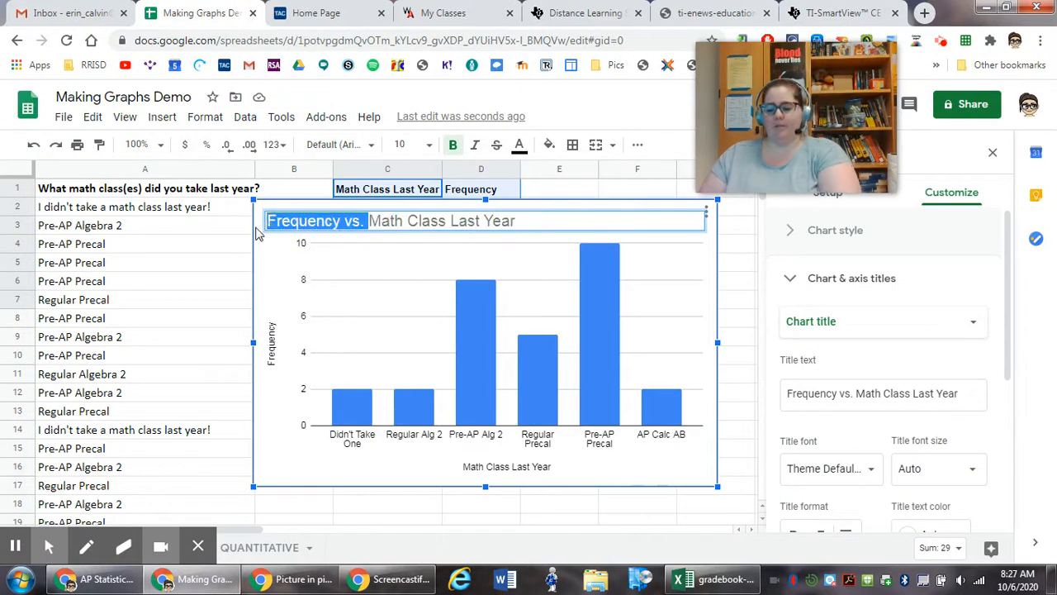
{"action": "key", "text": "BackSpace"}
{"action": "left_click", "coordinate": [275, 460]}
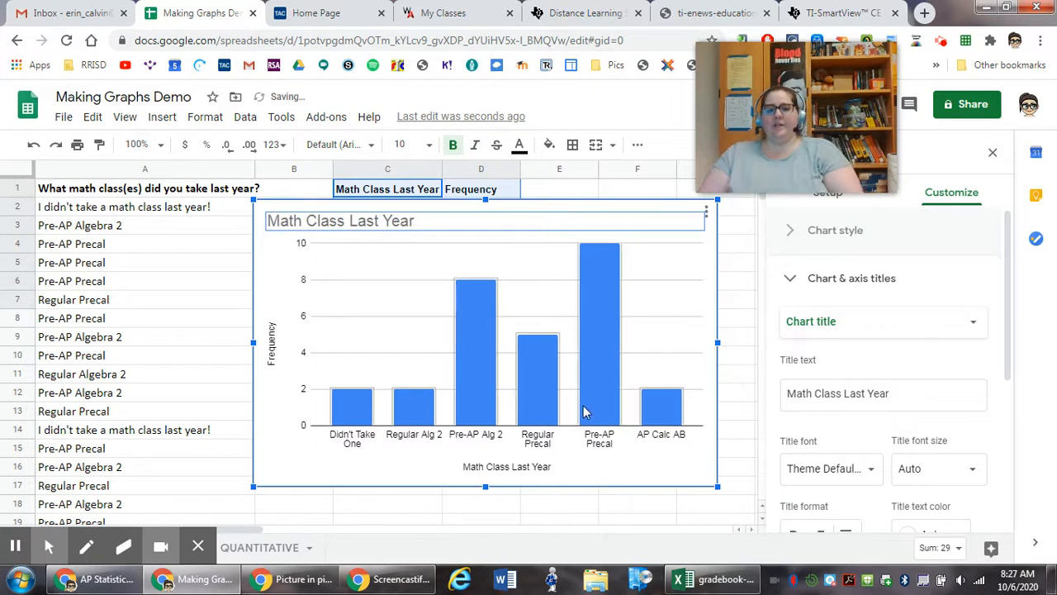
Look through the gridline and tick options for both axes and try major ticks on the column chart's horizontal axis
{"action": "scroll", "coordinate": [888, 395], "scroll_direction": "down", "scroll_amount": 3}
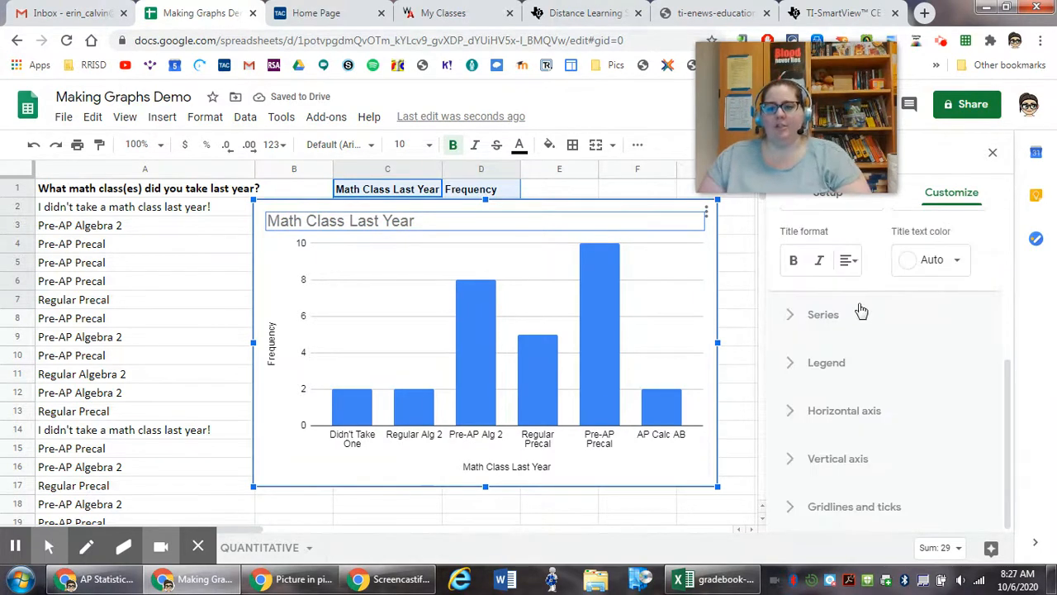
{"action": "scroll", "coordinate": [899, 346], "scroll_direction": "up", "scroll_amount": 3}
{"action": "left_click", "coordinate": [867, 278]}
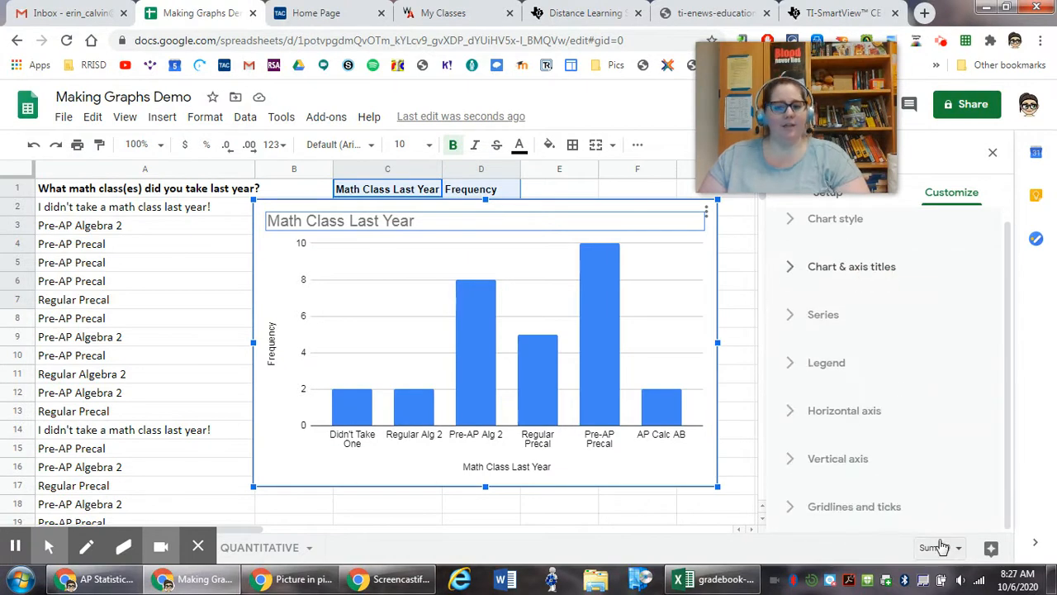
{"action": "left_click", "coordinate": [882, 507]}
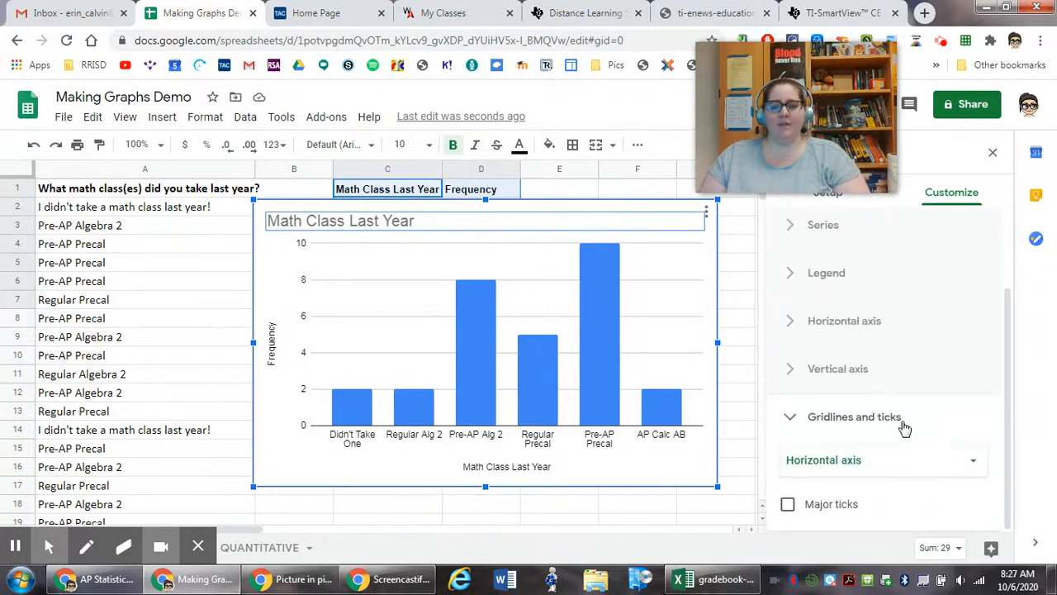
{"action": "left_click", "coordinate": [856, 468]}
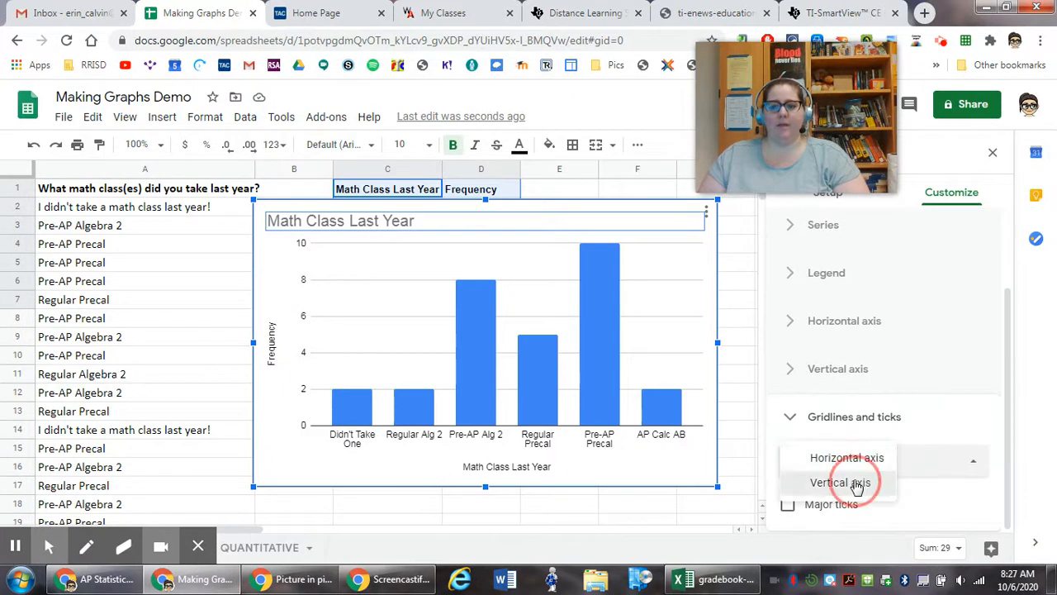
{"action": "left_click", "coordinate": [857, 486]}
{"action": "left_click", "coordinate": [873, 470]}
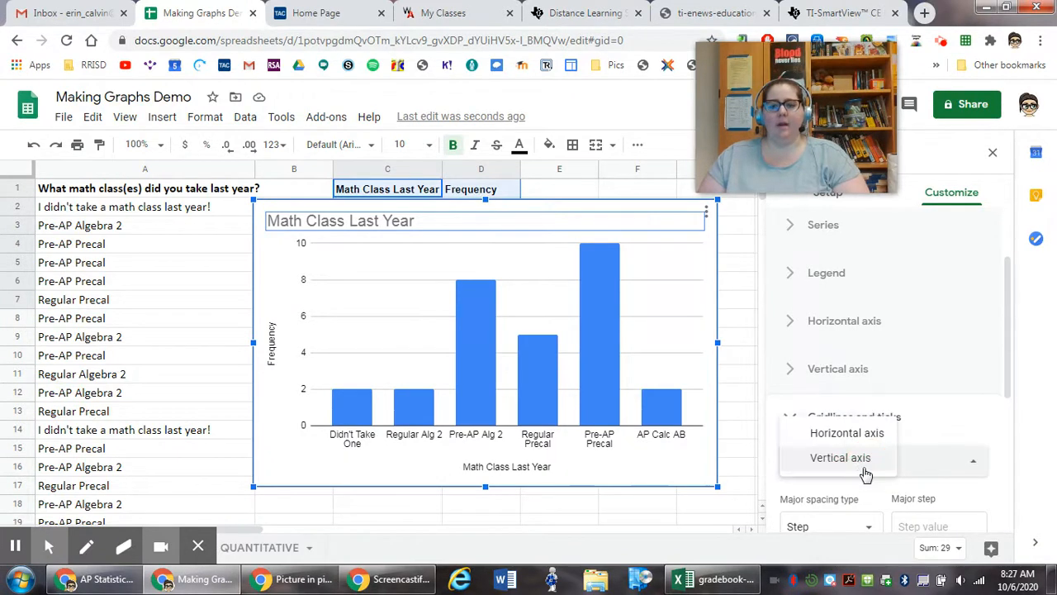
{"action": "left_click", "coordinate": [855, 433]}
{"action": "left_click", "coordinate": [790, 506]}
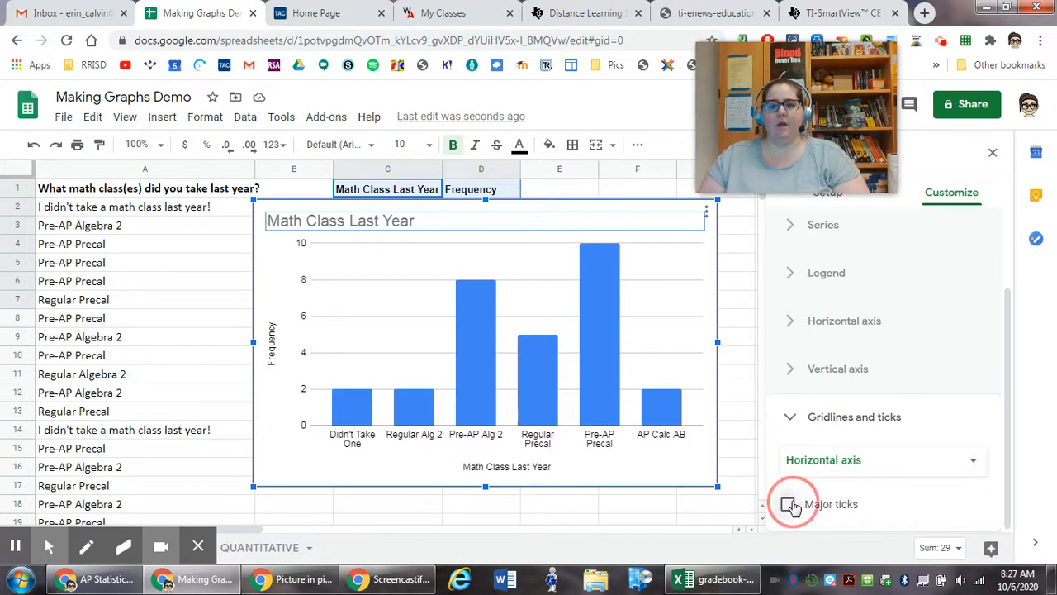
{"action": "left_click", "coordinate": [789, 507]}
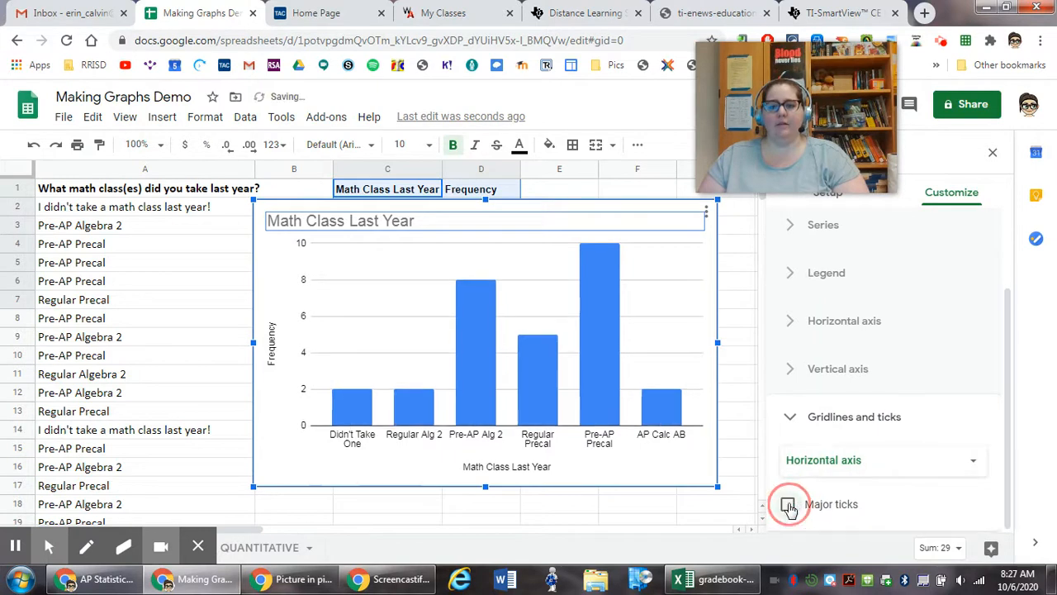
{"action": "left_click", "coordinate": [881, 421]}
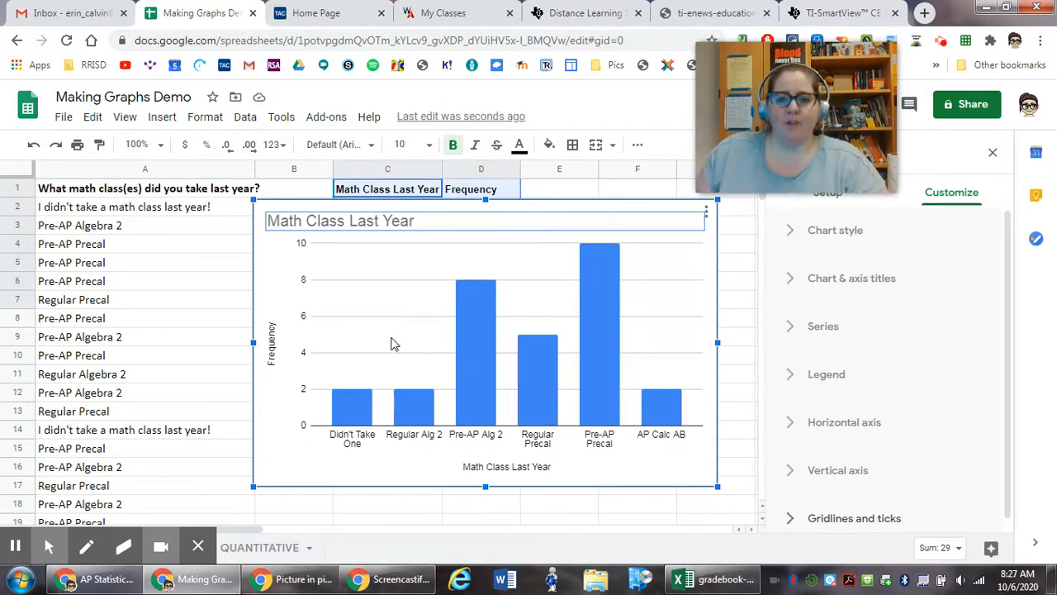
Delete the column chart from the sheet and select the empty cell C14
{"action": "left_click", "coordinate": [275, 470]}
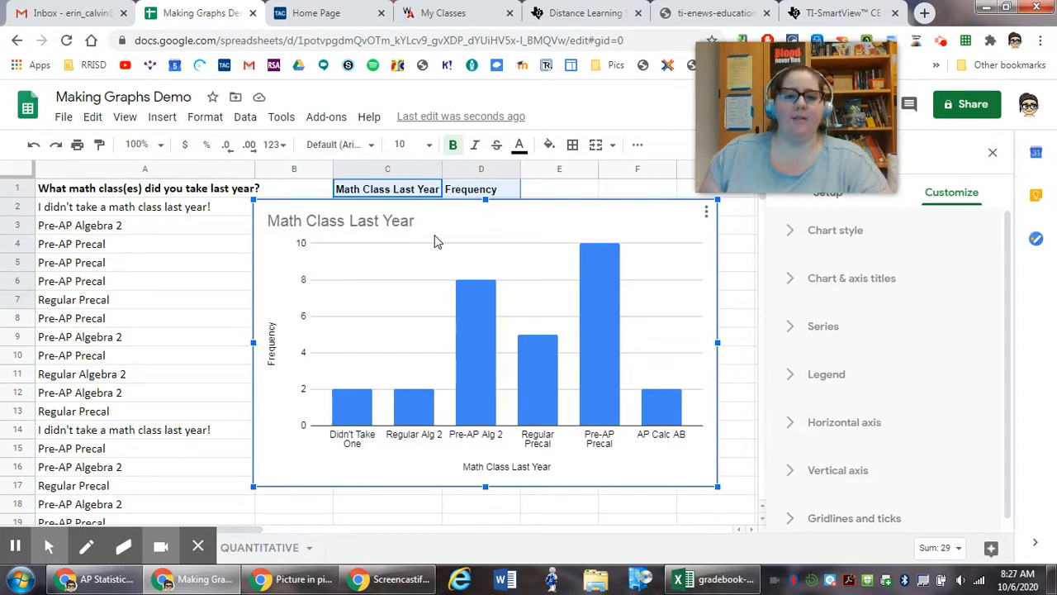
{"action": "key", "text": "Delete"}
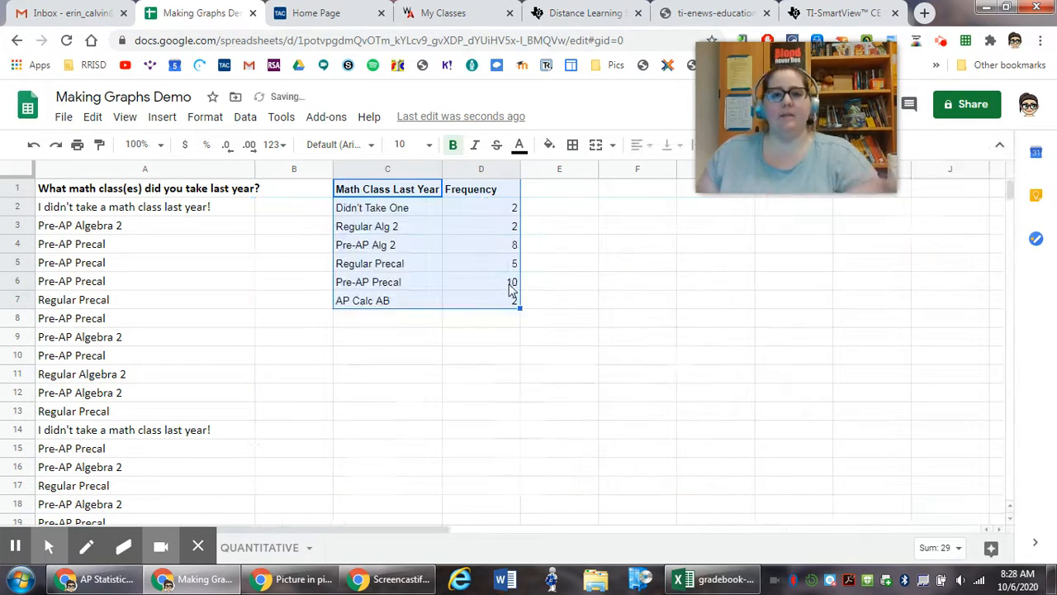
{"action": "left_click", "coordinate": [380, 433]}
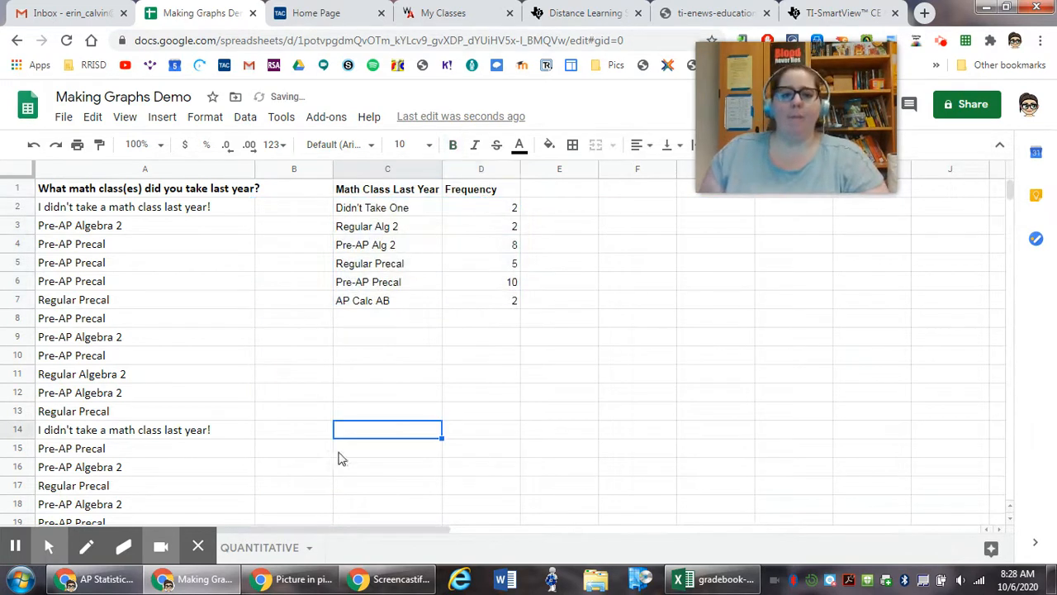
Go to the QUANTITATIVE sheet and look through the full list of test grades in column A
{"action": "left_click", "coordinate": [248, 551]}
{"action": "left_click", "coordinate": [406, 357]}
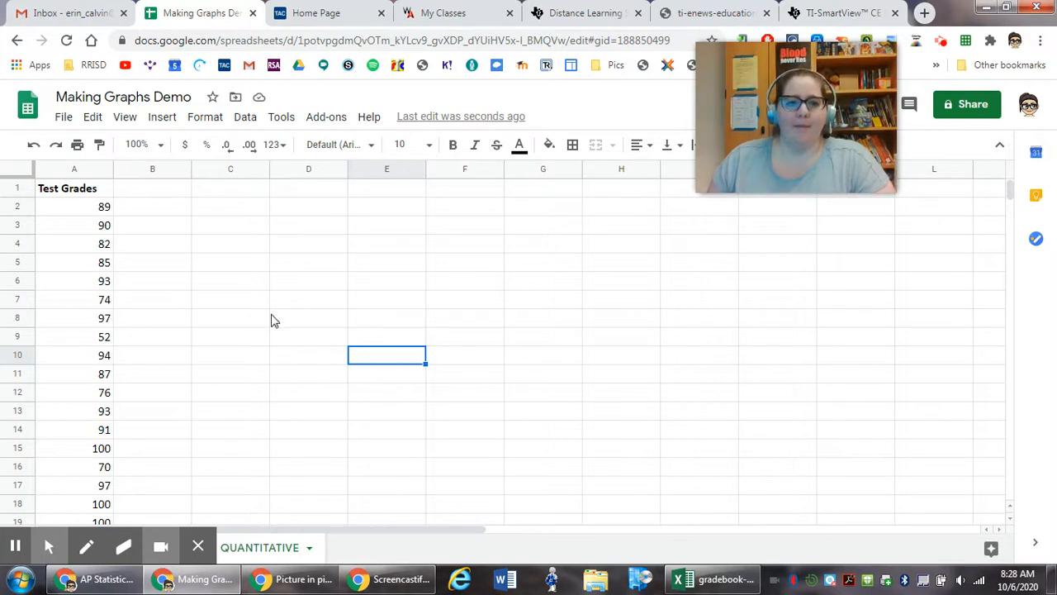
{"action": "scroll", "coordinate": [263, 318], "scroll_direction": "down", "scroll_amount": 5}
{"action": "scroll", "coordinate": [236, 330], "scroll_direction": "up", "scroll_amount": 5}
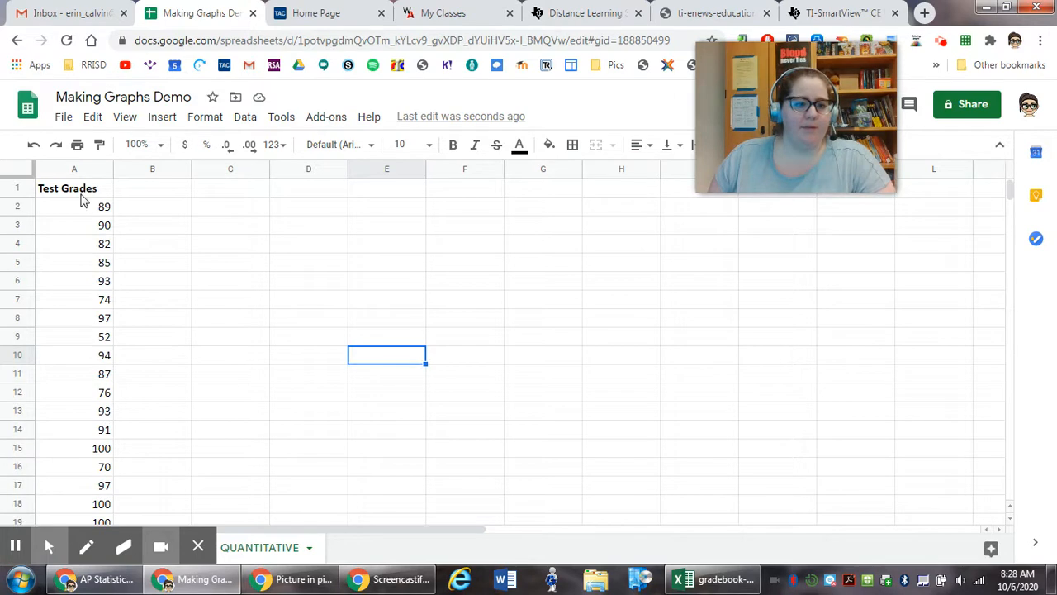
{"action": "scroll", "coordinate": [276, 361], "scroll_direction": "down", "scroll_amount": 7}
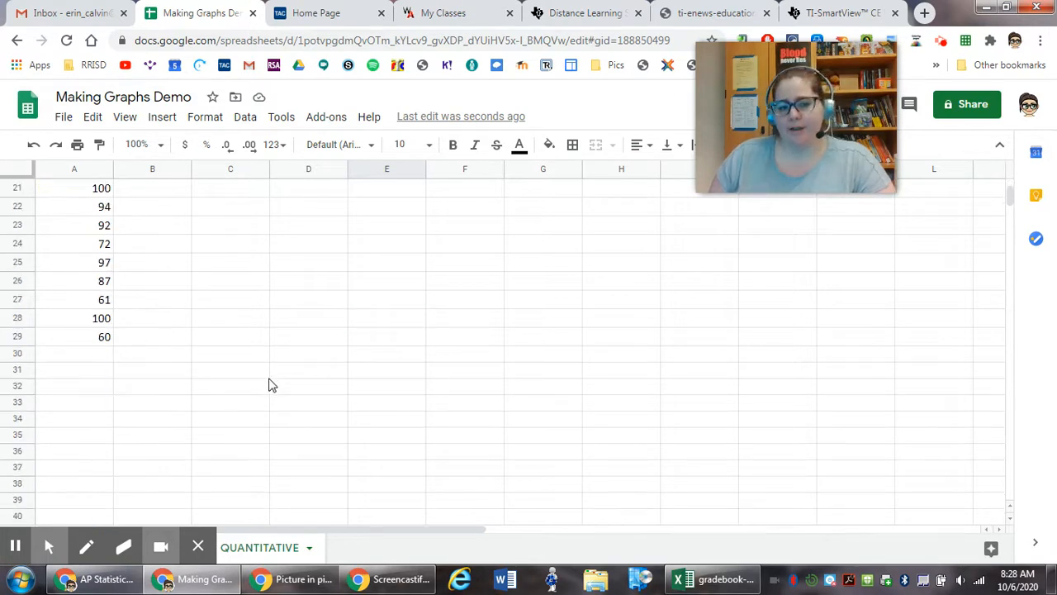
{"action": "scroll", "coordinate": [269, 382], "scroll_direction": "up", "scroll_amount": 7}
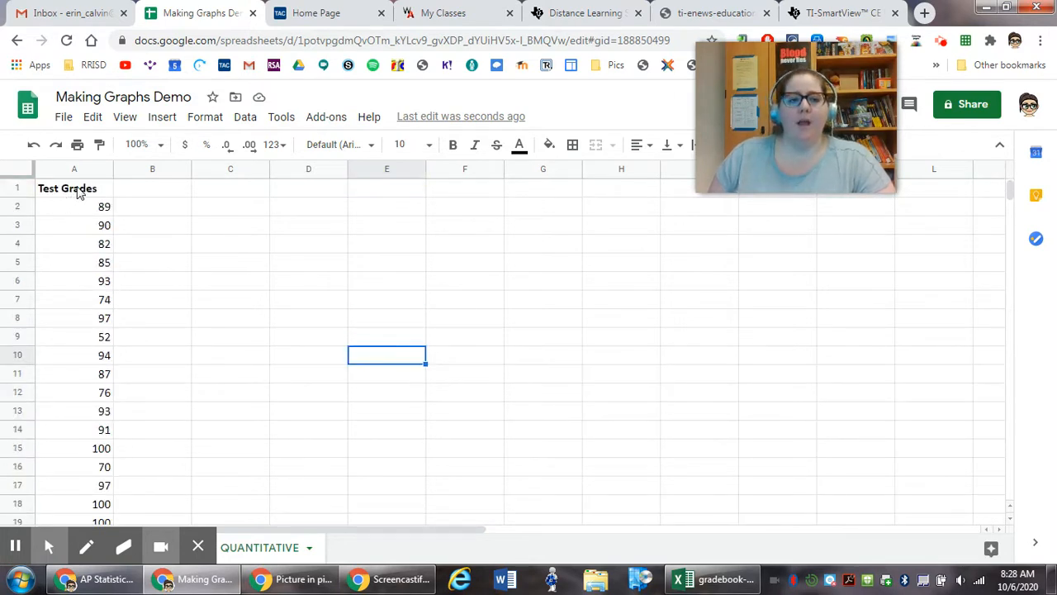
Insert a histogram chart from the test grades in A1:A29 and move it clear of column A
{"action": "left_click_drag", "start_coordinate": [79, 190], "coordinate": [91, 450]}
{"action": "scroll", "coordinate": [276, 396], "scroll_direction": "up", "scroll_amount": 5}
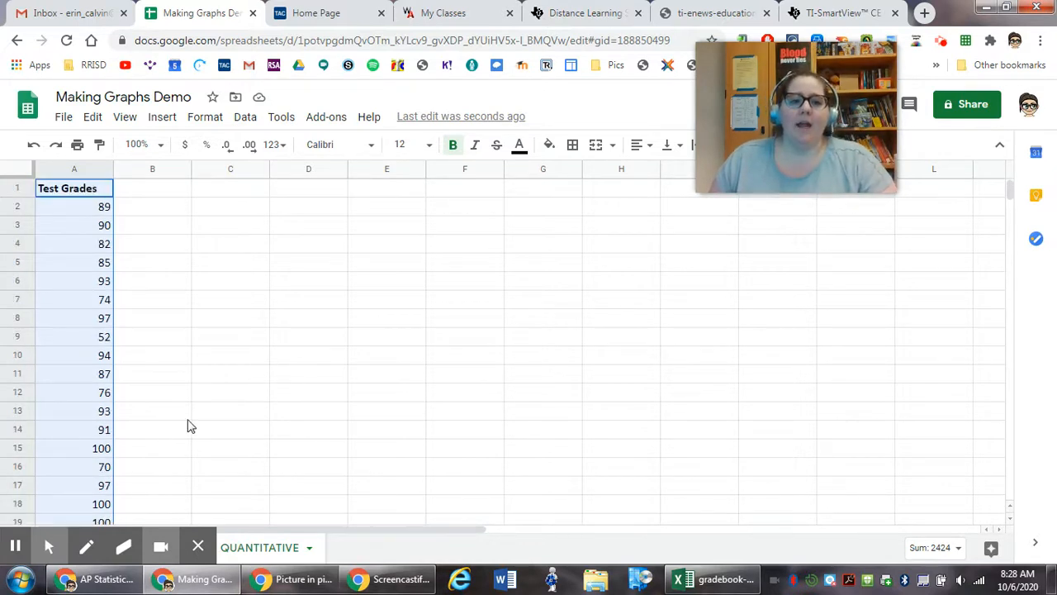
{"action": "left_click", "coordinate": [171, 123]}
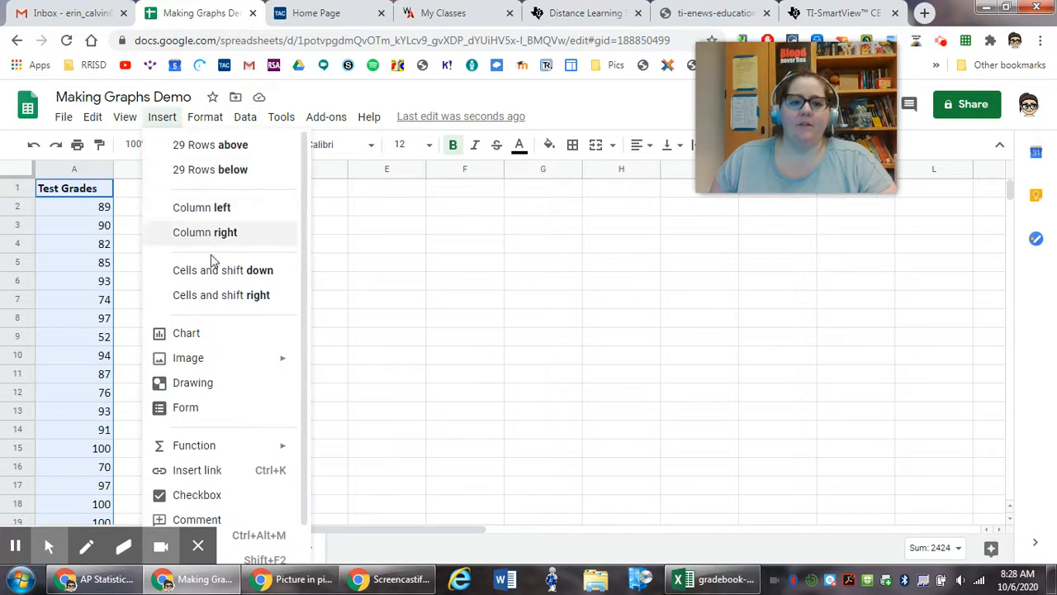
{"action": "left_click", "coordinate": [193, 342]}
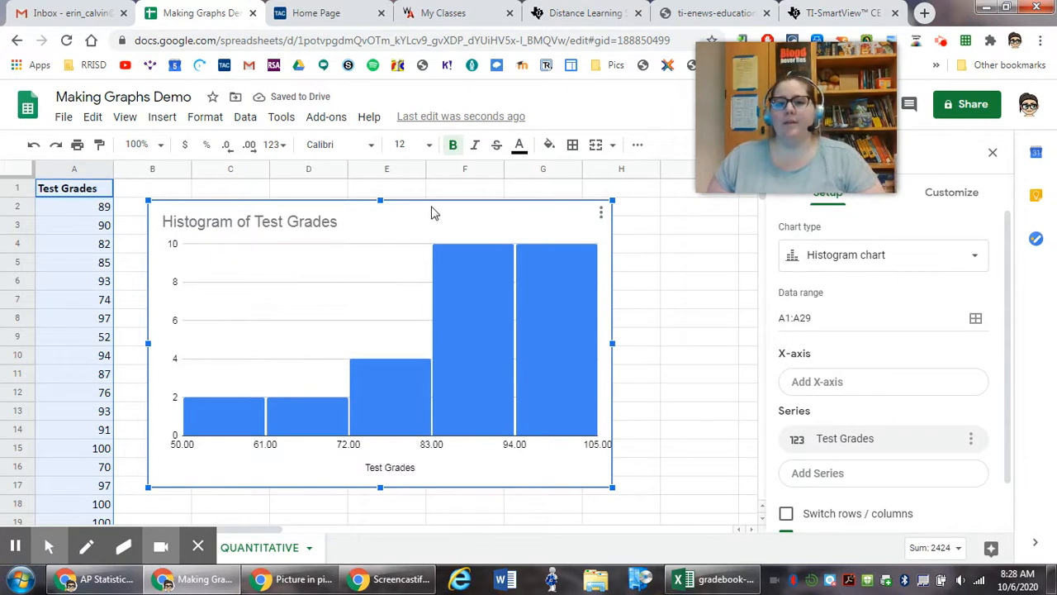
{"action": "left_click_drag", "start_coordinate": [430, 212], "coordinate": [491, 224]}
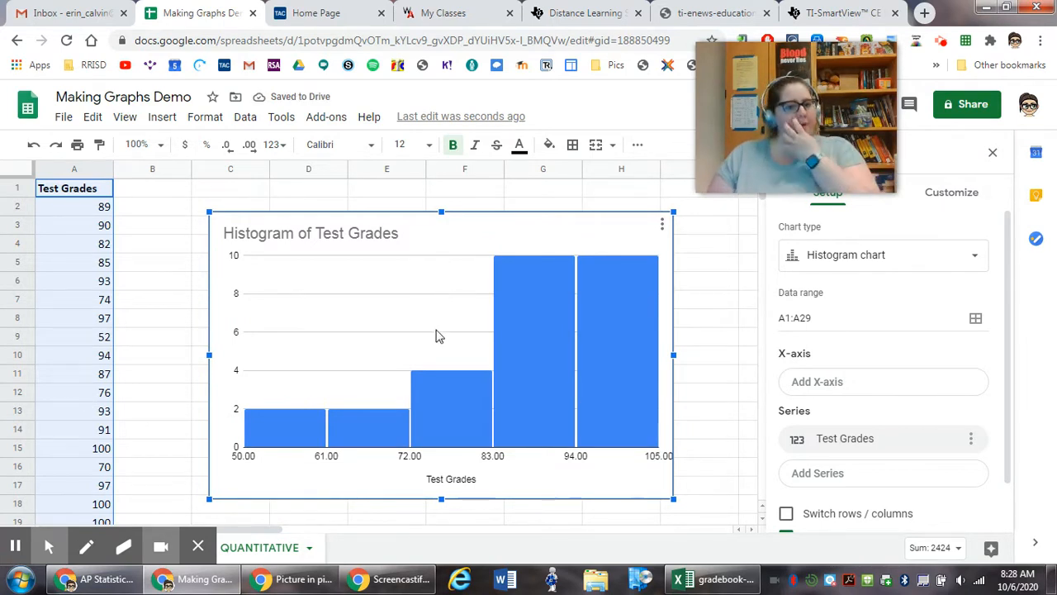
Remove "Histogram of" from the histogram's title so it reads "Test Grades"
{"action": "left_click", "coordinate": [331, 241]}
{"action": "left_click", "coordinate": [319, 237]}
{"action": "left_click", "coordinate": [319, 235]}
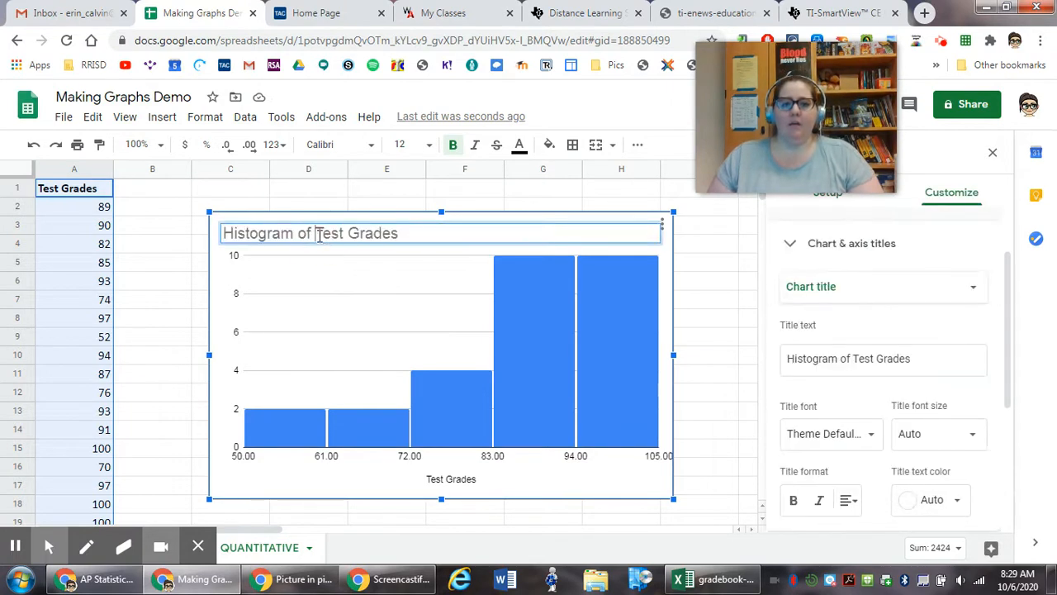
{"action": "left_click_drag", "start_coordinate": [321, 236], "coordinate": [217, 237]}
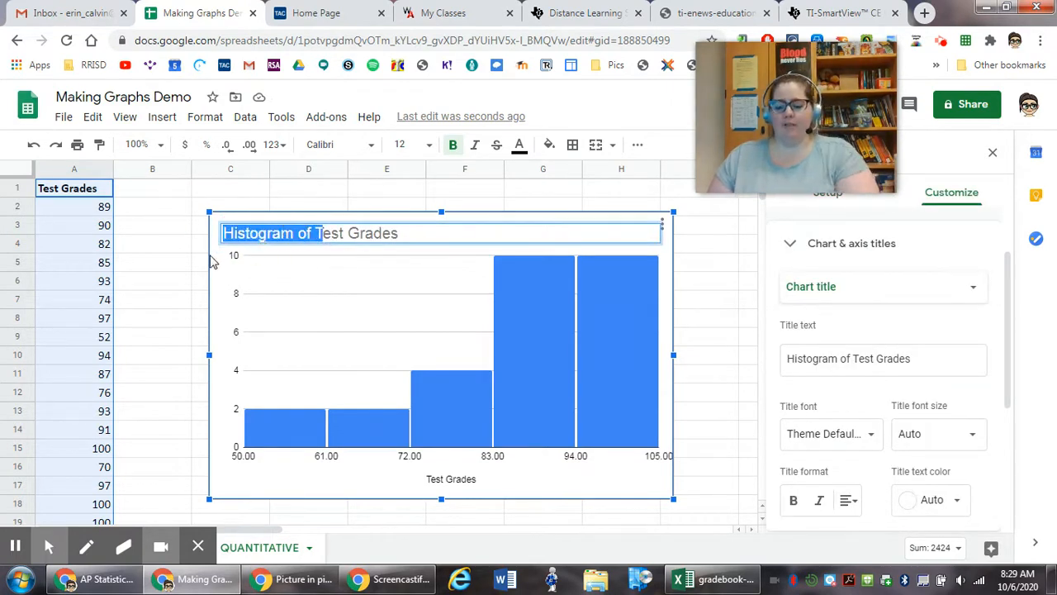
{"action": "key", "text": "BackSpace"}
{"action": "left_click", "coordinate": [315, 219]}
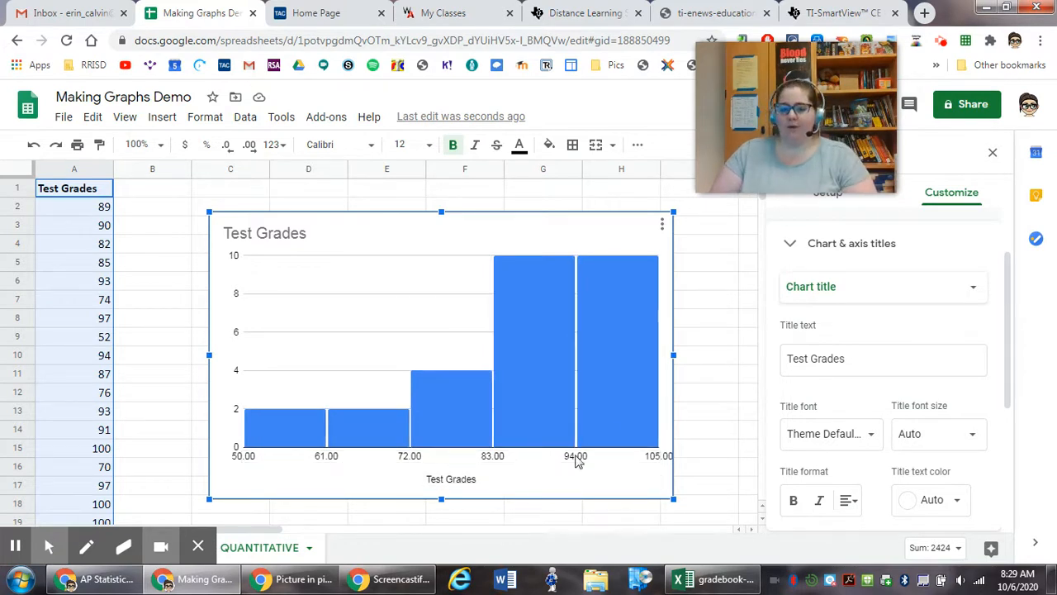
Nudge the histogram slightly farther from the grades, look through its customization options, and select its bars
{"action": "mouse_move", "coordinate": [531, 229]}
{"action": "left_mouse_down"}
{"action": "mouse_move", "coordinate": [543, 190]}
{"action": "mouse_move", "coordinate": [524, 217]}
{"action": "mouse_move", "coordinate": [536, 237]}
{"action": "left_mouse_up"}
{"action": "scroll", "coordinate": [904, 420], "scroll_direction": "down", "scroll_amount": 3}
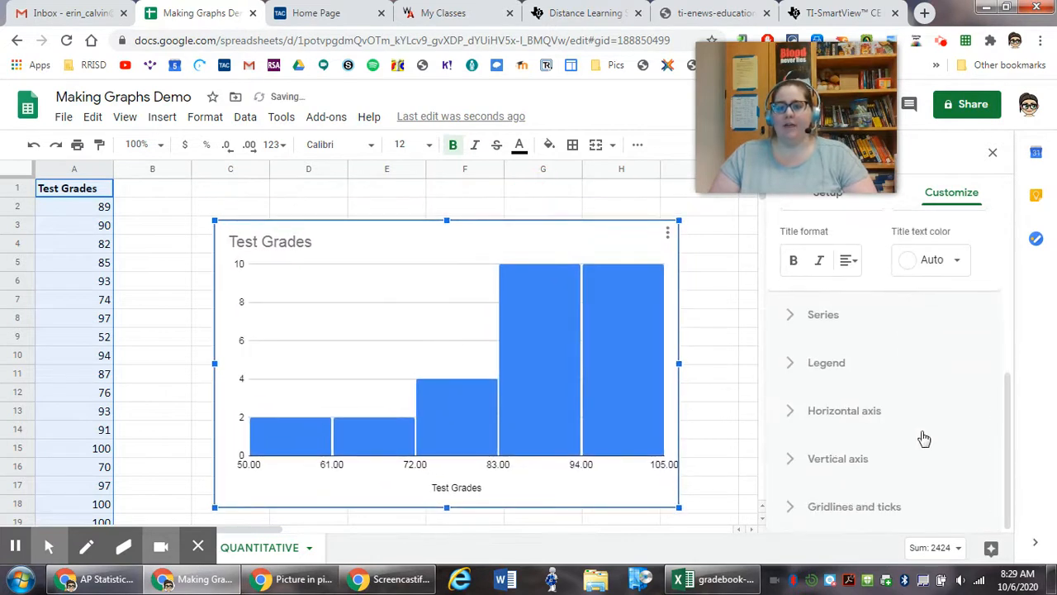
{"action": "scroll", "coordinate": [887, 430], "scroll_direction": "up", "scroll_amount": 4}
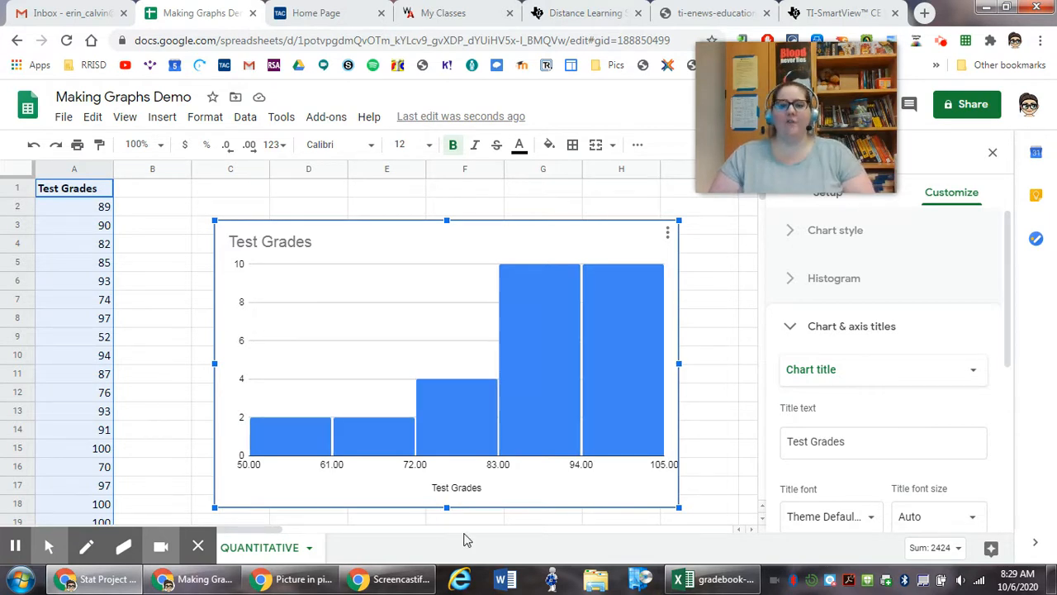
{"action": "left_click", "coordinate": [600, 194]}
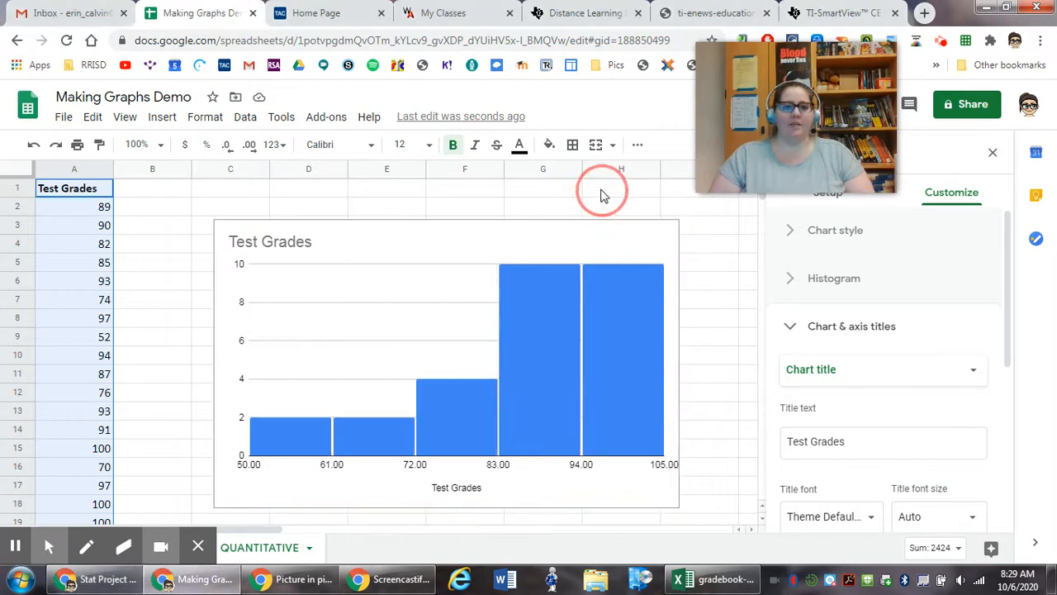
{"action": "left_click", "coordinate": [626, 252]}
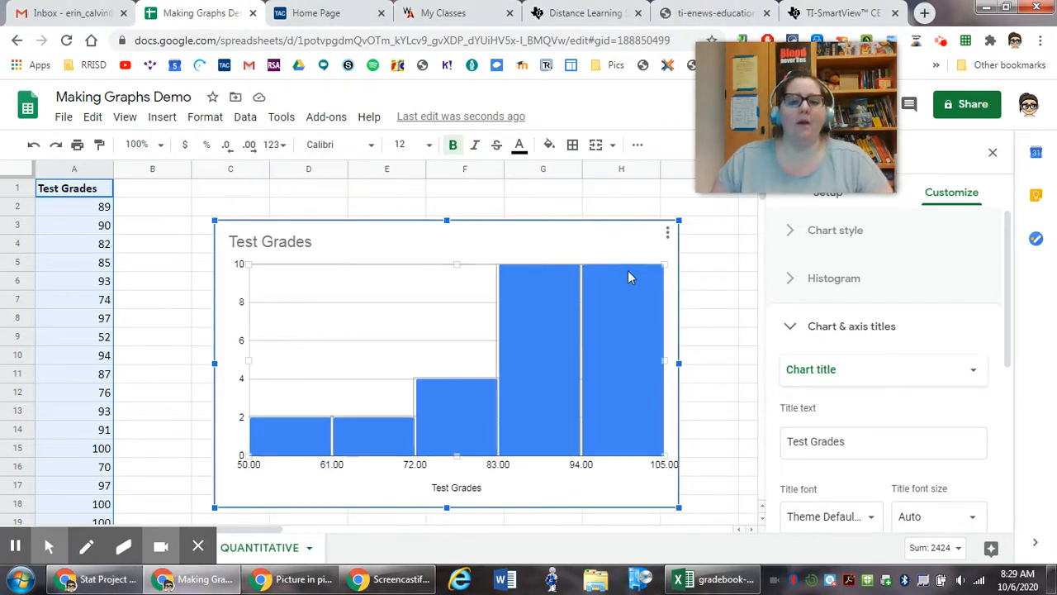